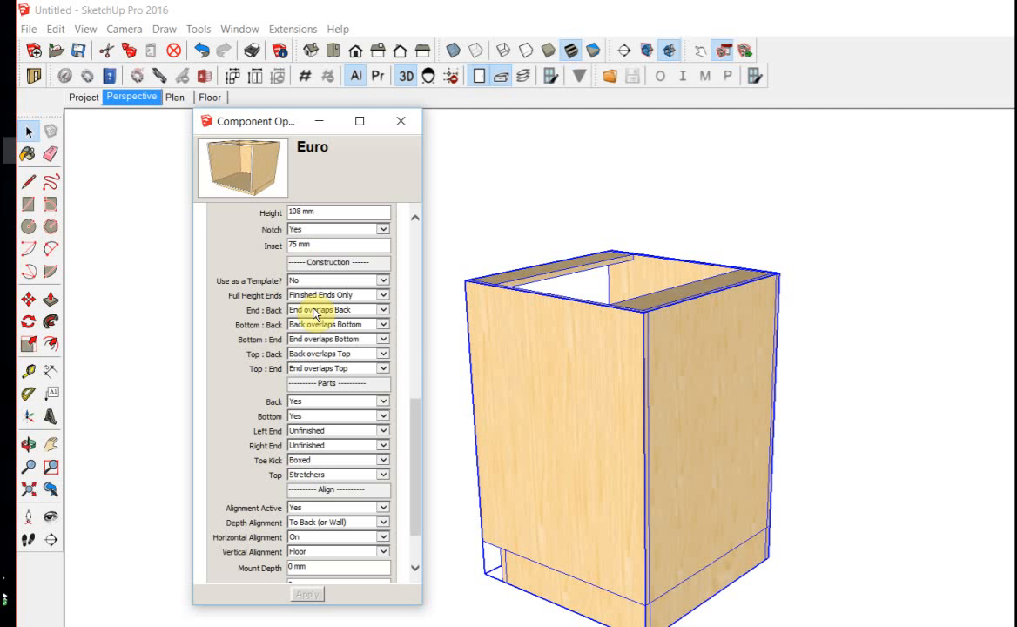
# Set the Euro cabinet's End : Back joint to Back overlaps End and apply the change.
pyautogui.moveTo(671, 343); pyautogui.dragTo(655, 356, button='middle')
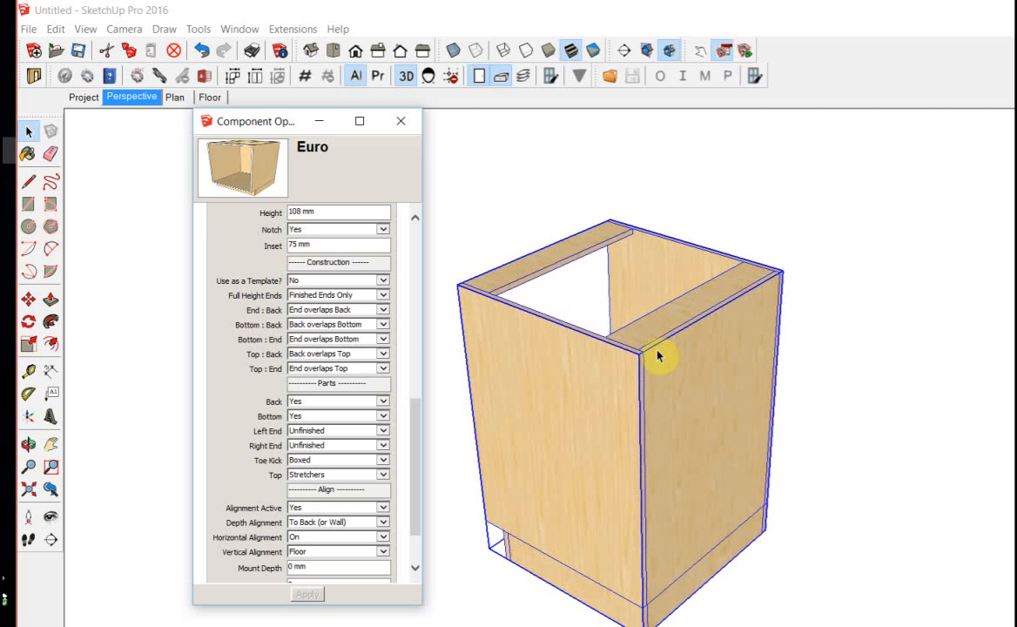
pyautogui.click(336, 311)
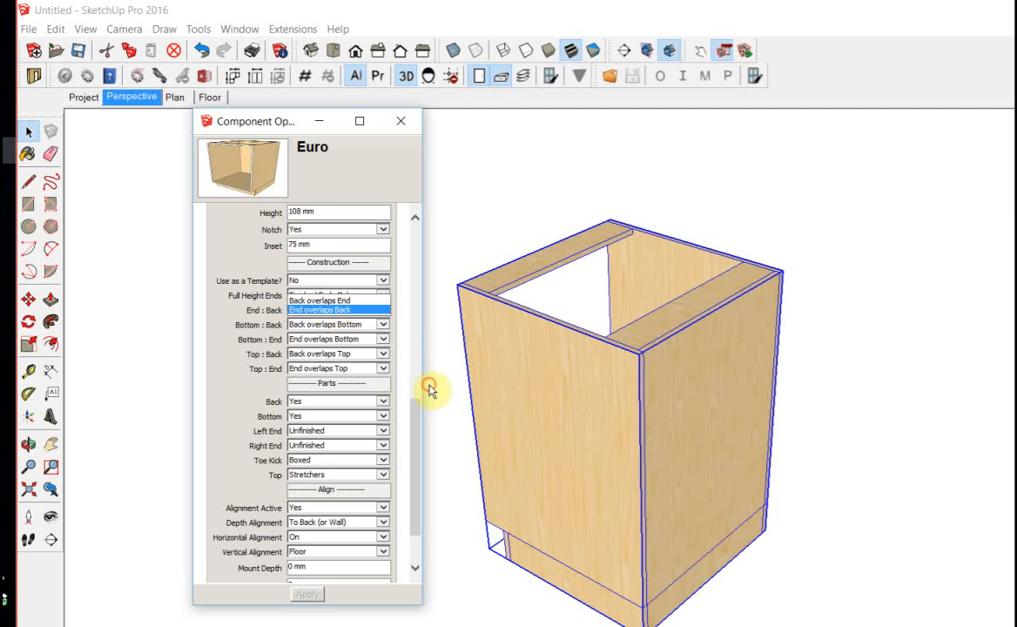
pyautogui.click(336, 305)
pyautogui.click(306, 595)
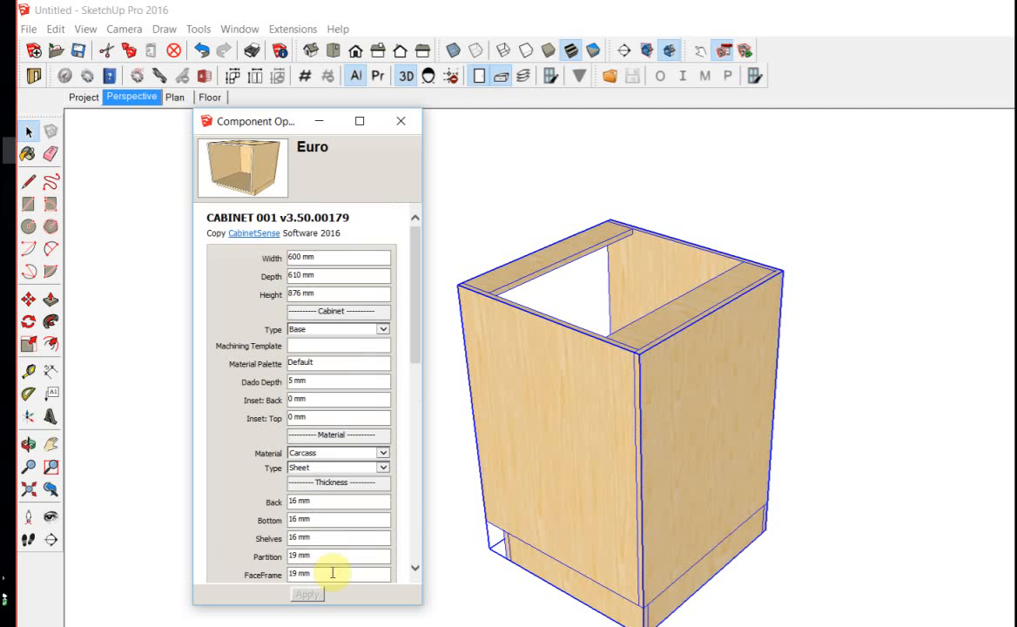
# Set the cabinet's Bottom : Back joint to Bottom overlaps Back and apply the change.
pyautogui.scroll(-7, 365, 396)
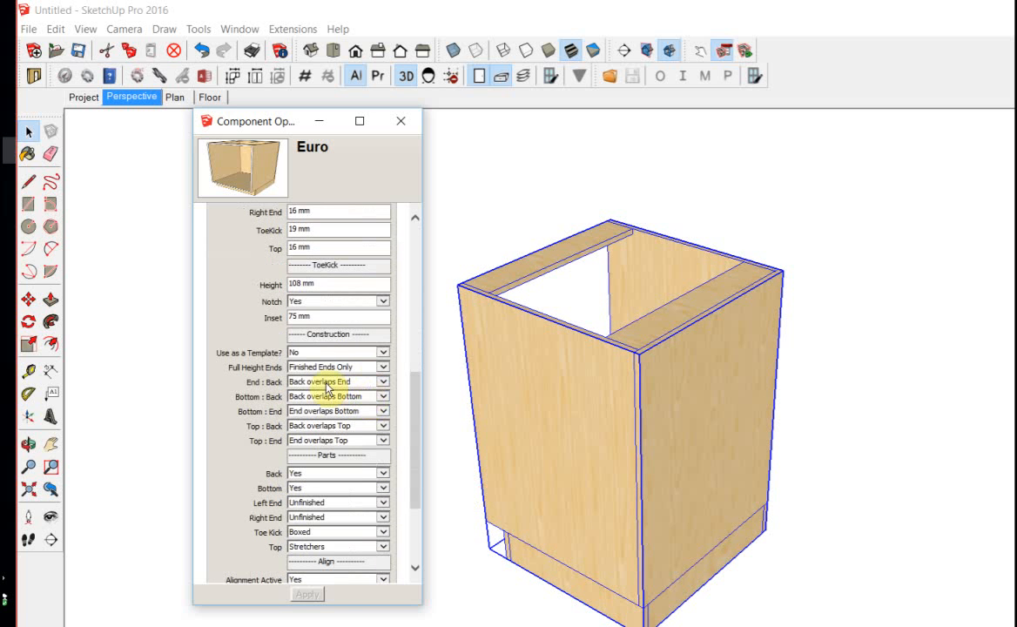
pyautogui.click(328, 384)
pyautogui.click(421, 483)
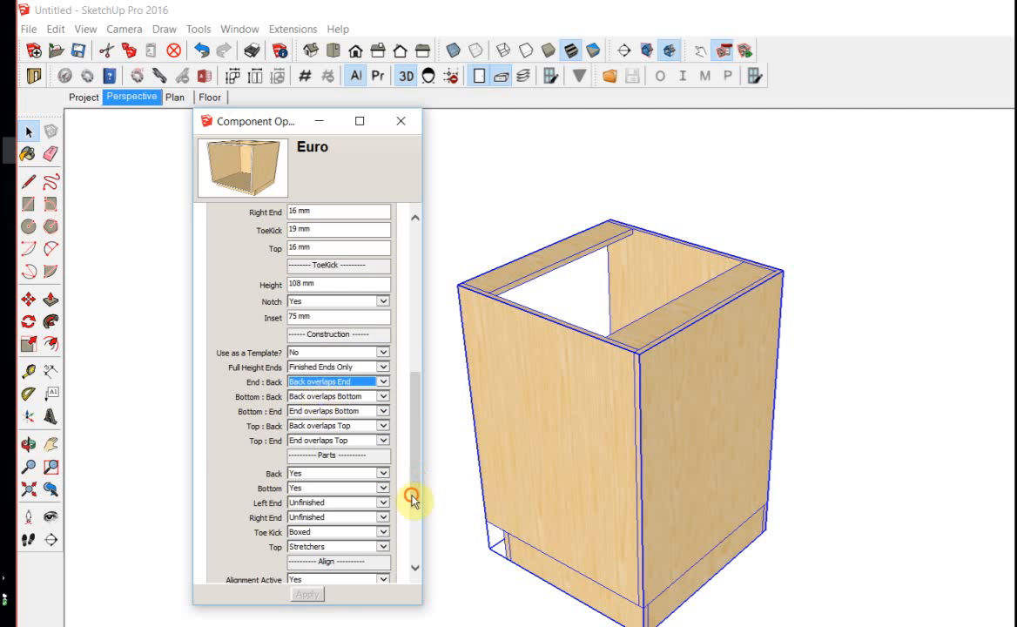
pyautogui.click(335, 396)
pyautogui.click(326, 409)
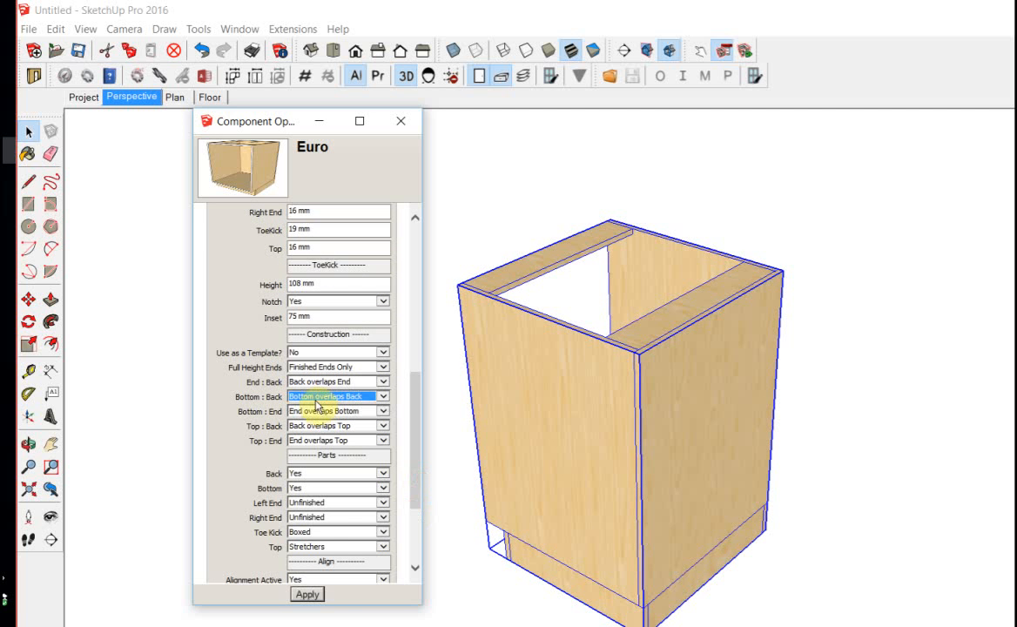
pyautogui.click(306, 596)
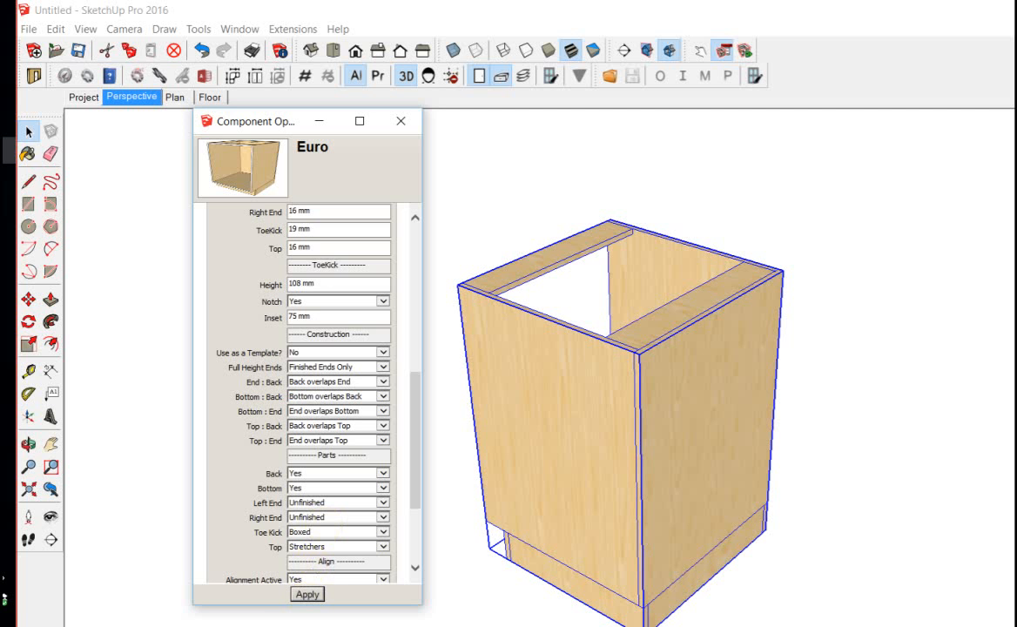
# Set the cabinet's Bottom : End joint to Bottom overlaps End and apply the change.
pyautogui.scroll(-2, 651, 343)
pyautogui.moveTo(651, 343); pyautogui.dragTo(574, 183, button='middle')
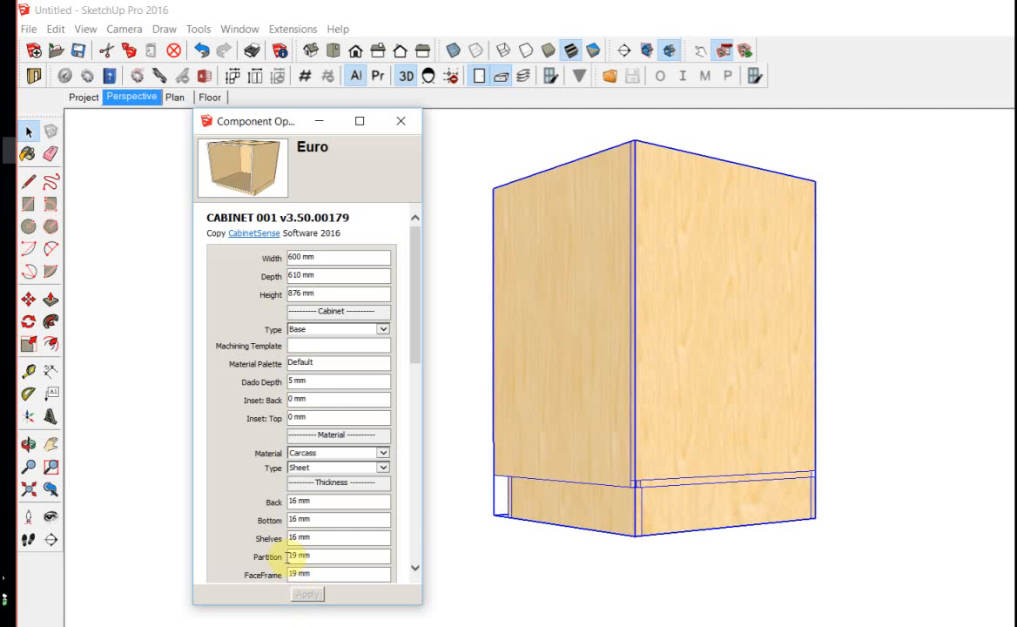
pyautogui.scroll(-5, 280, 548)
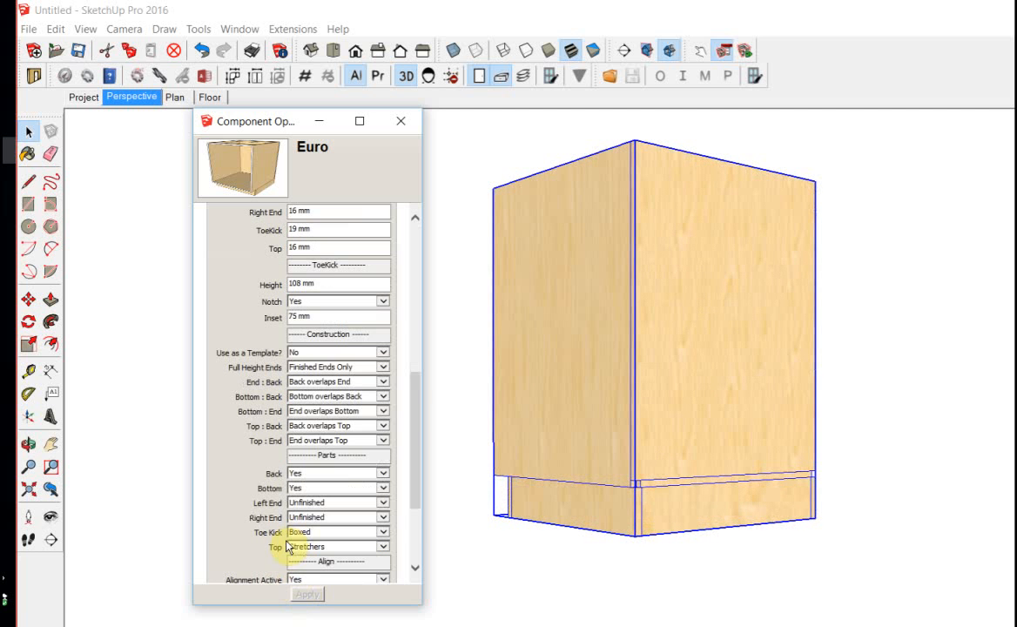
pyautogui.click(316, 414)
pyautogui.click(318, 367)
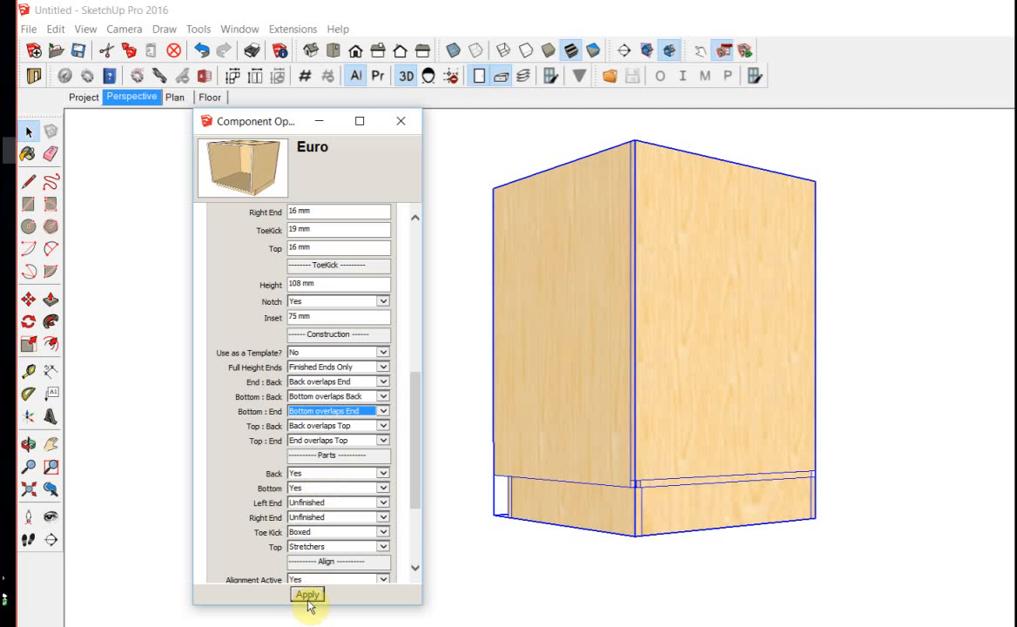
pyautogui.click(307, 599)
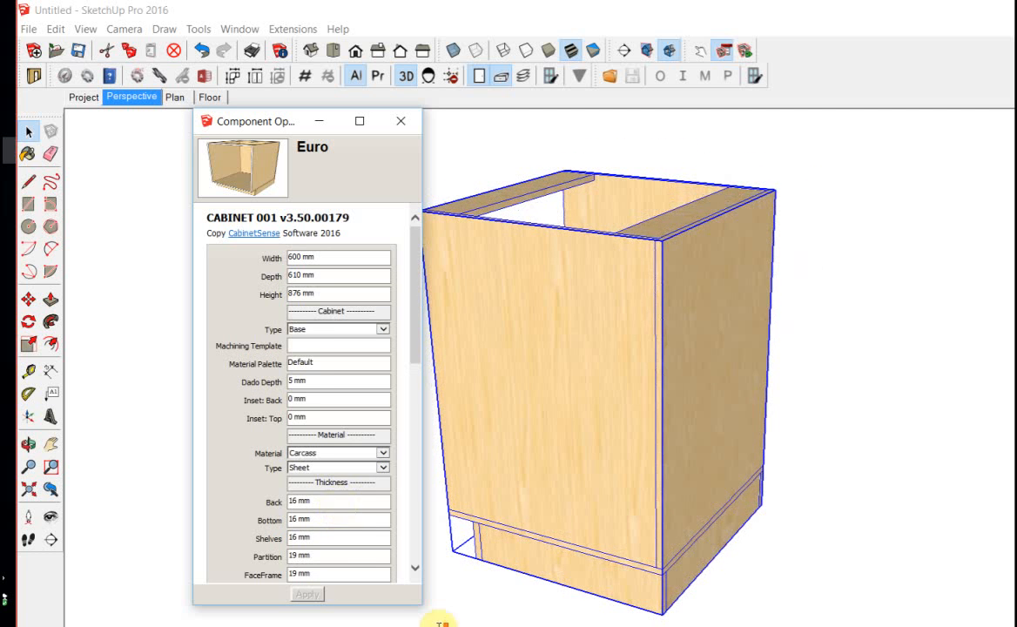
# Set the Top : Back joint to Top overlaps Back and Top : End to Top overlaps End, and apply both.
pyautogui.scroll(-5, 339, 505)
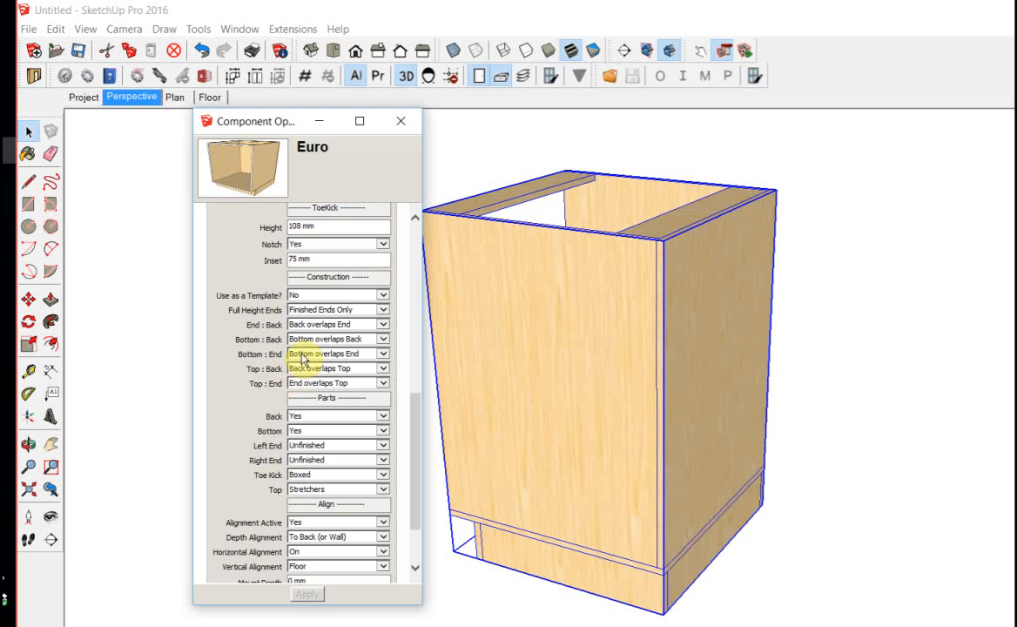
pyautogui.click(302, 357)
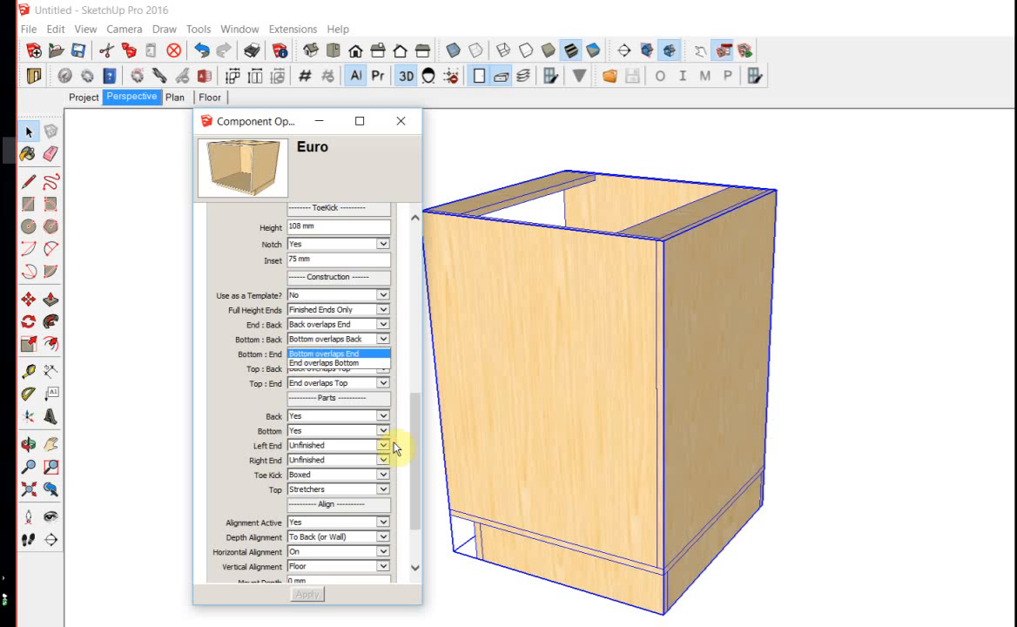
pyautogui.click(393, 448)
pyautogui.click(311, 377)
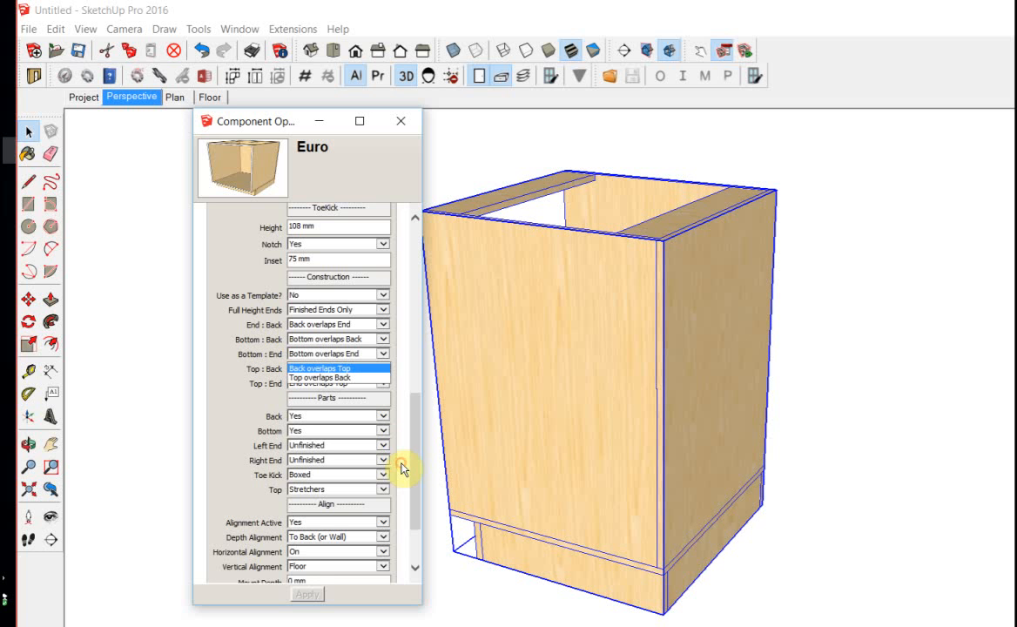
pyautogui.click(399, 471)
pyautogui.click(311, 384)
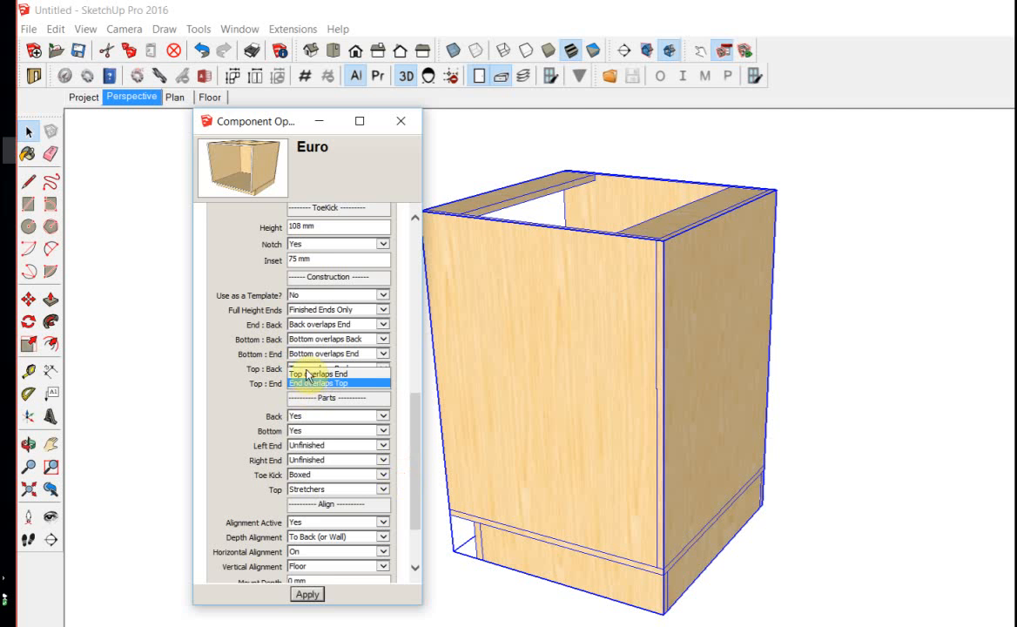
pyautogui.click(308, 374)
pyautogui.click(307, 593)
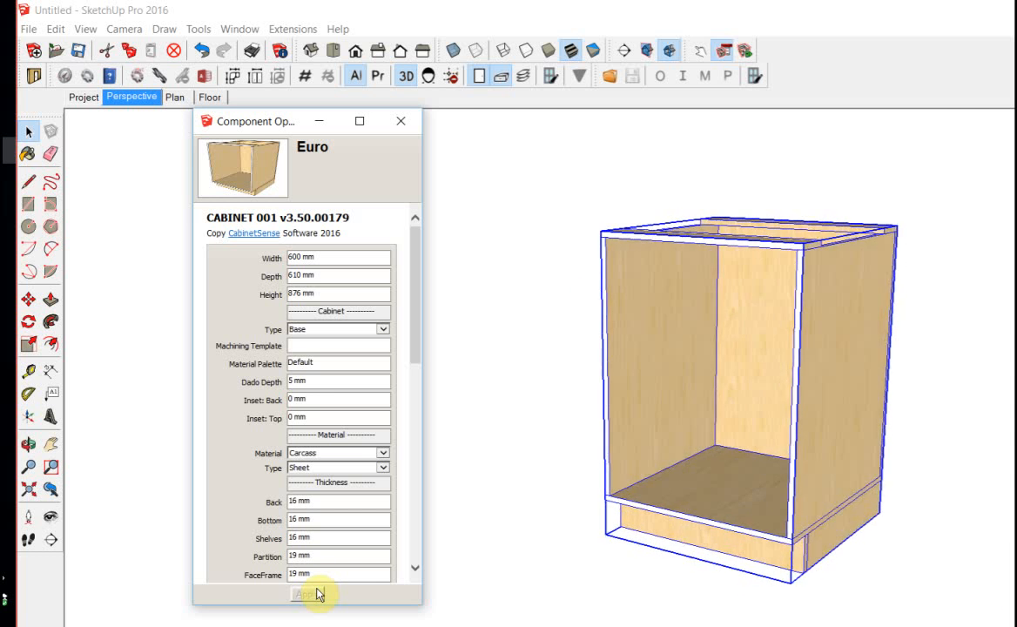
# Set the cabinet's back inset to 19 mm and its top inset to 75 mm.
pyautogui.click(266, 405)
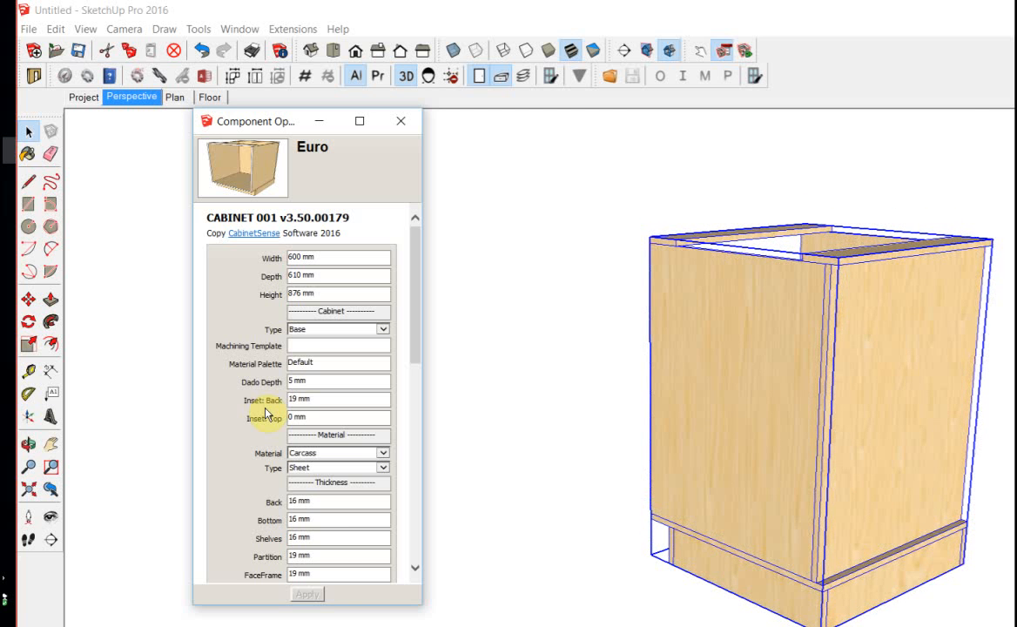
pyautogui.click(270, 416)
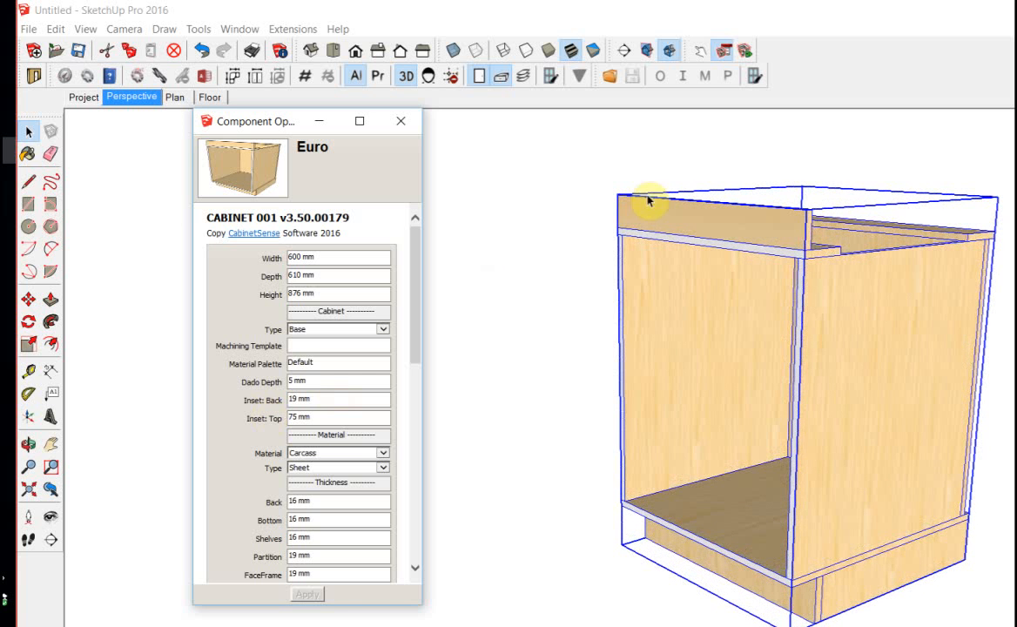
# Examine the component options of the front nailer inside the cabinet and leave the cabinet's editing context.
pyautogui.doubleClick(716, 225)
pyautogui.click(716, 225)
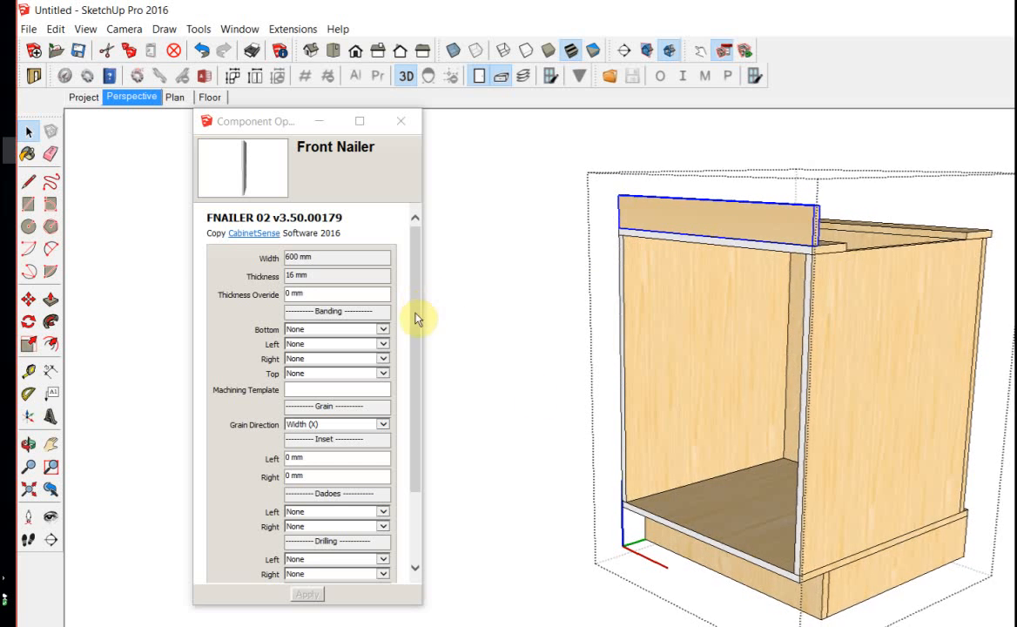
pyautogui.moveTo(416, 319); pyautogui.dragTo(415, 448)
pyautogui.click(557, 331)
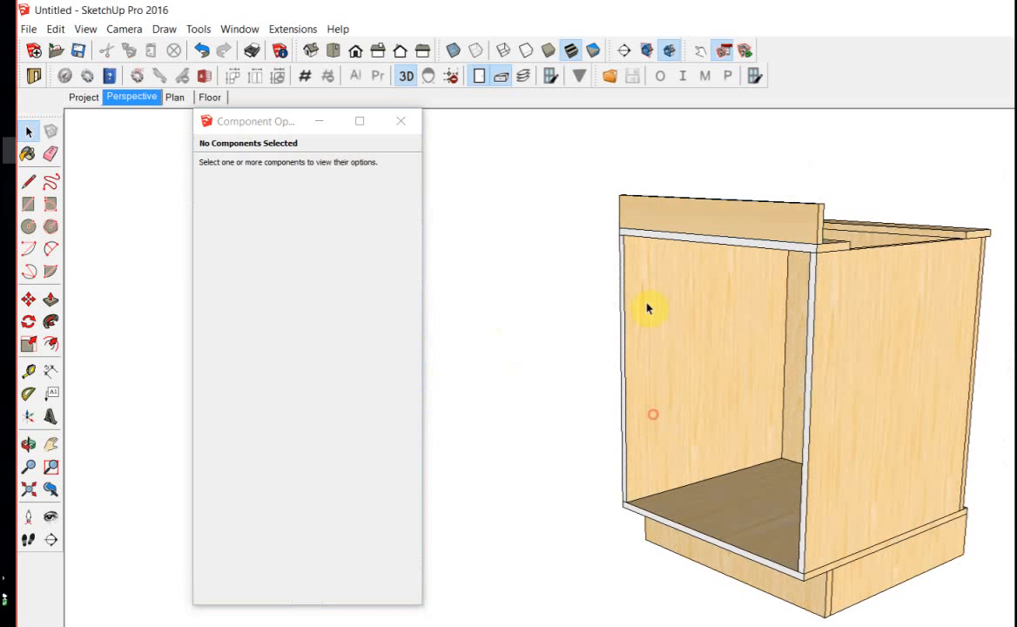
# Select the whole cabinet, set its Full Height Ends option to Always and apply the change.
pyautogui.click(647, 311)
pyautogui.moveTo(415, 298); pyautogui.dragTo(398, 456)
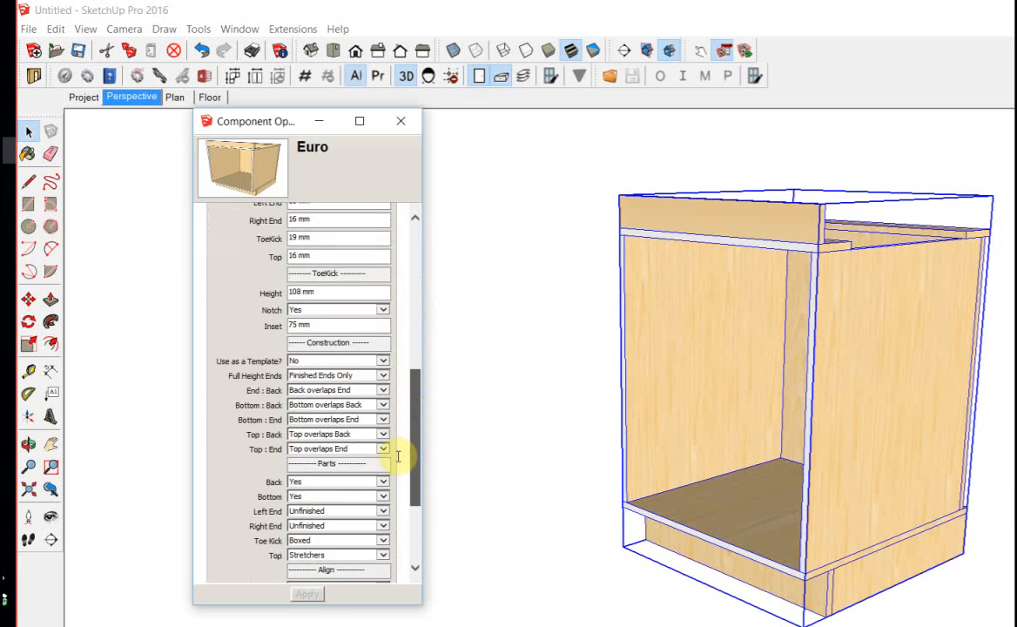
pyautogui.scroll(-2, 397, 456)
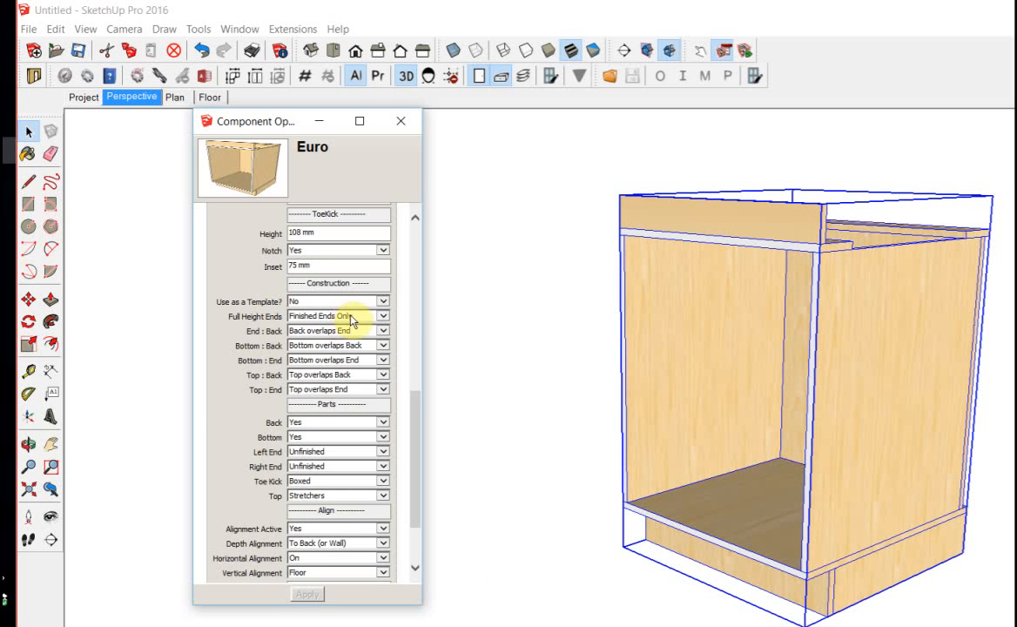
pyautogui.click(314, 316)
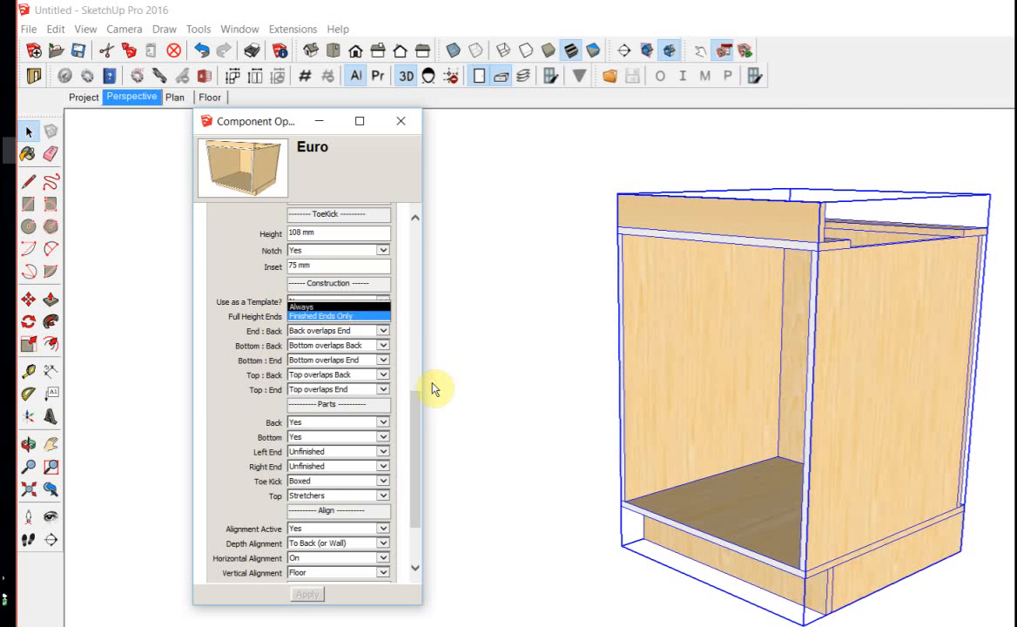
pyautogui.click(432, 387)
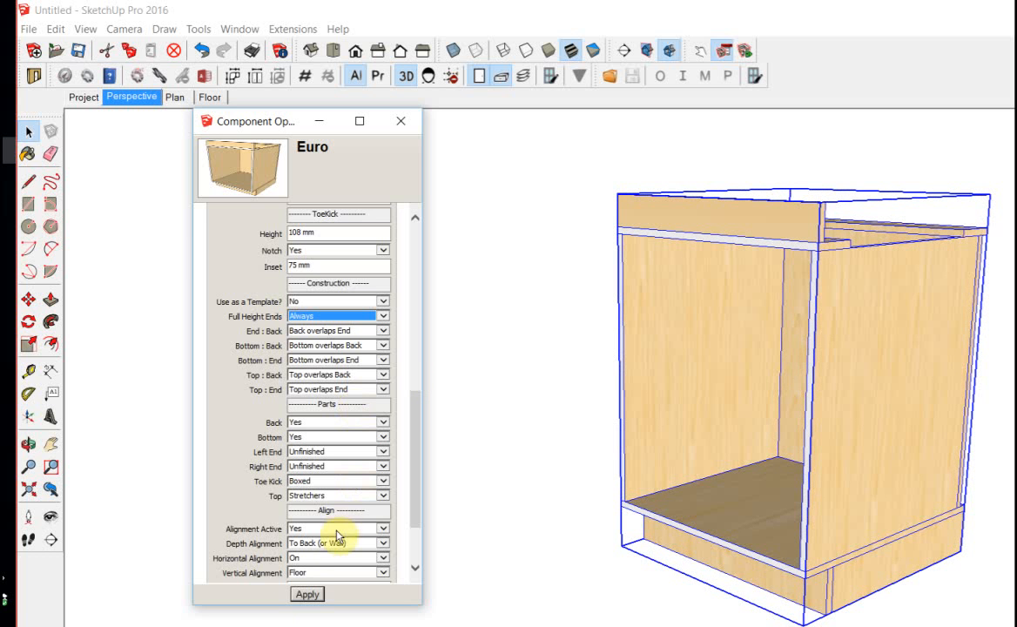
pyautogui.click(305, 595)
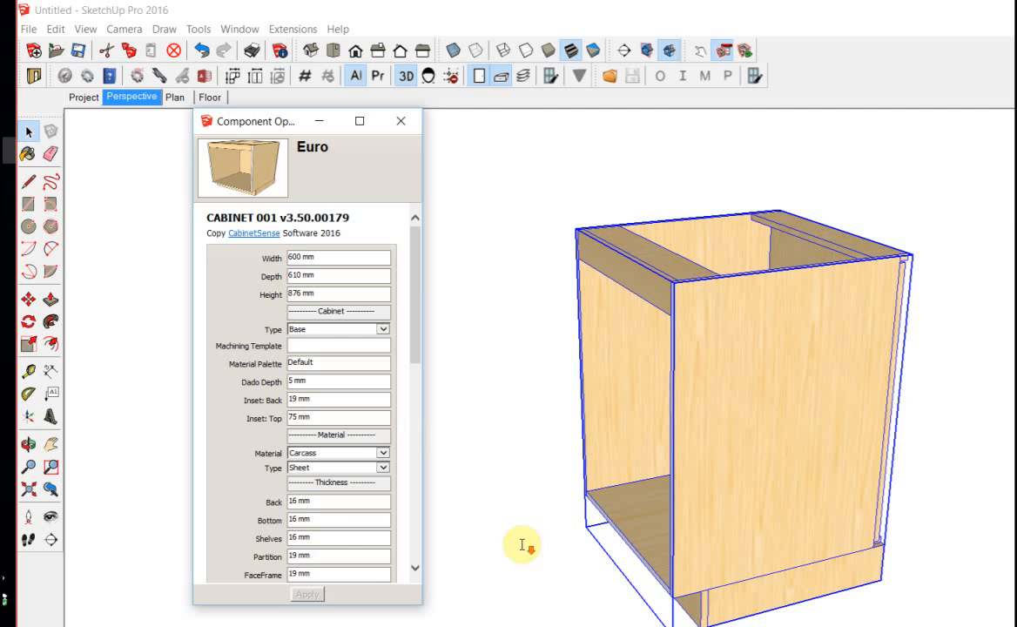
# Set the cabinet's Full Height Ends option to Finished Ends Only and apply the change.
pyautogui.scroll(-5, 406, 435)
pyautogui.click(333, 484)
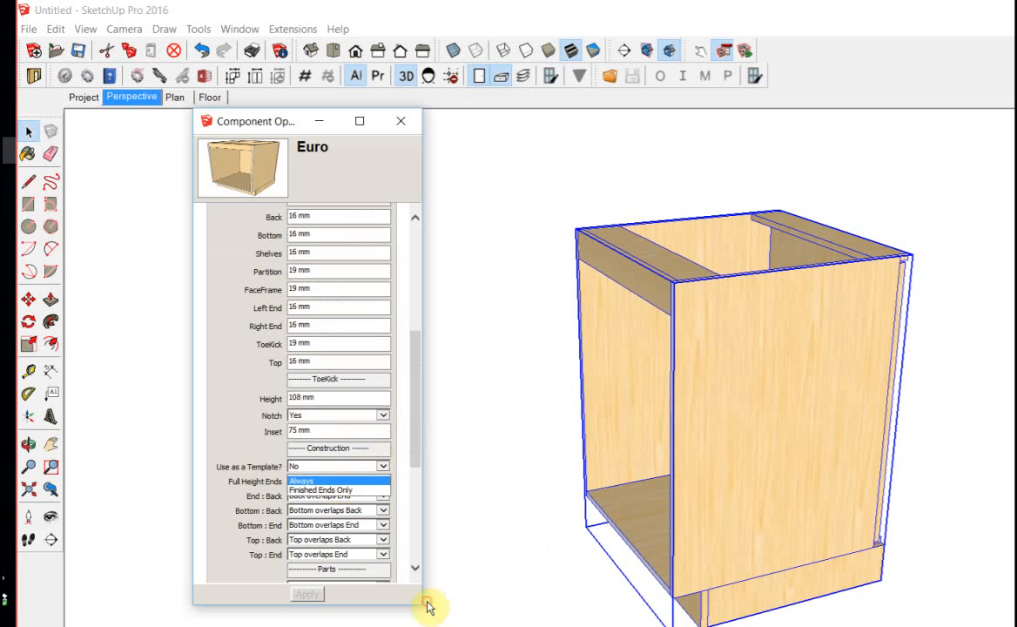
pyautogui.click(321, 492)
pyautogui.click(306, 597)
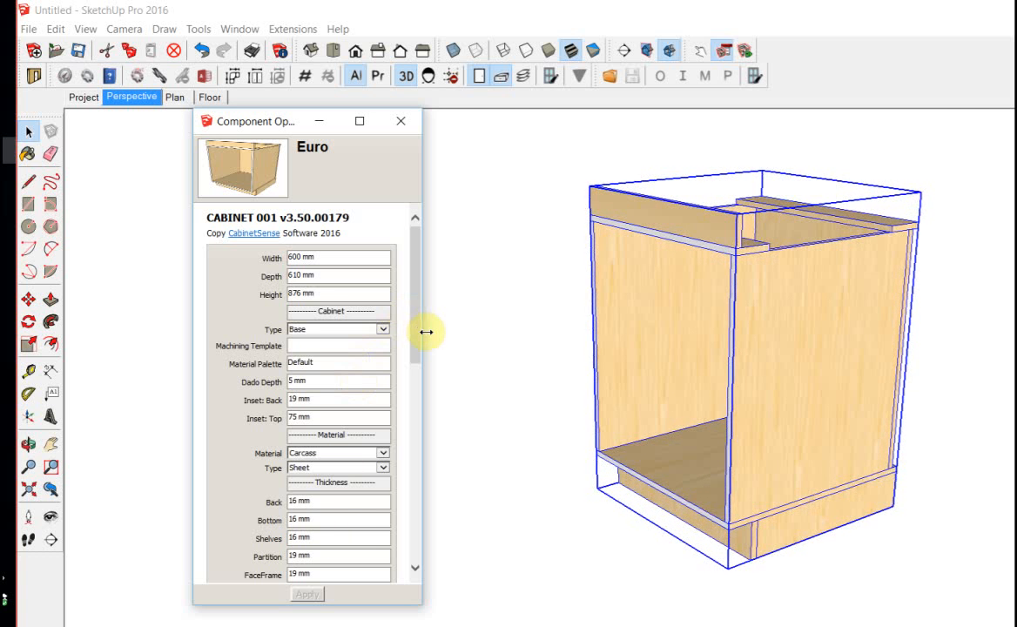
# Set the cabinet's Left End part to Finished and apply the change.
pyautogui.moveTo(416, 327); pyautogui.dragTo(411, 532)
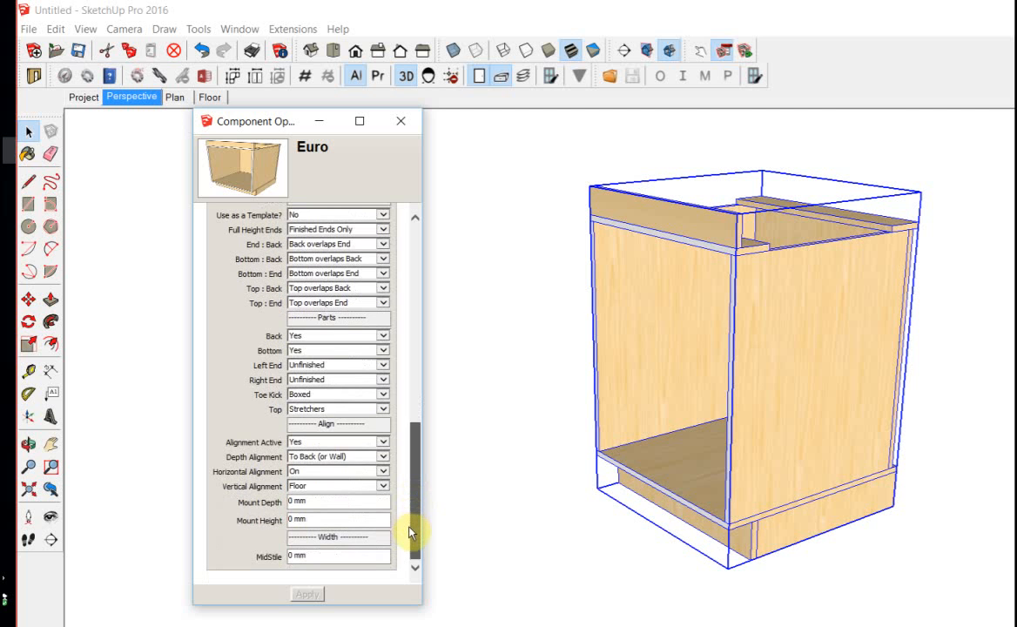
pyautogui.click(309, 338)
pyautogui.click(400, 422)
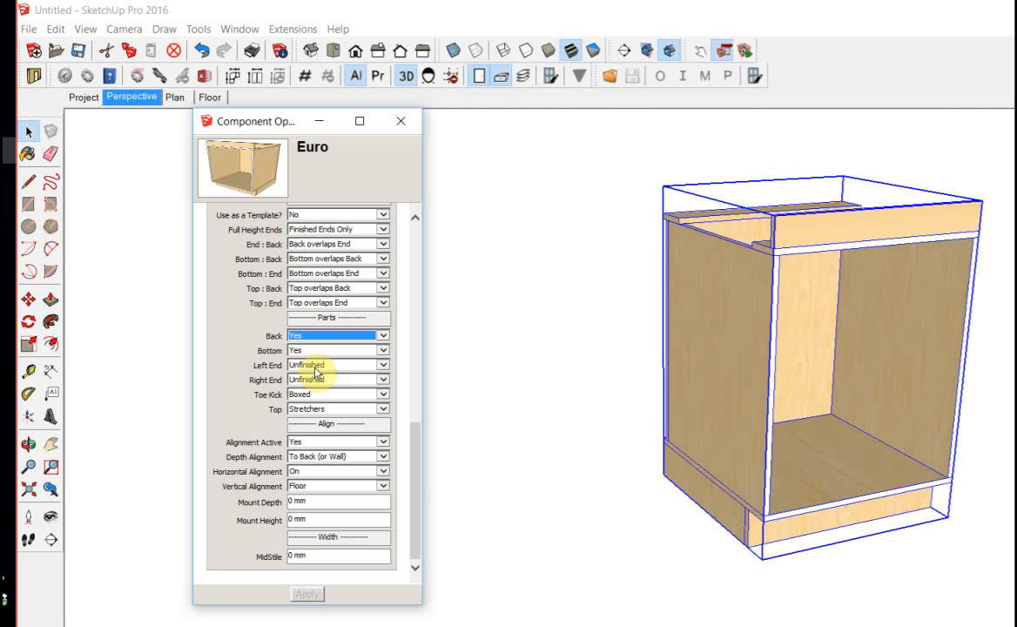
pyautogui.click(316, 372)
pyautogui.press('Down')
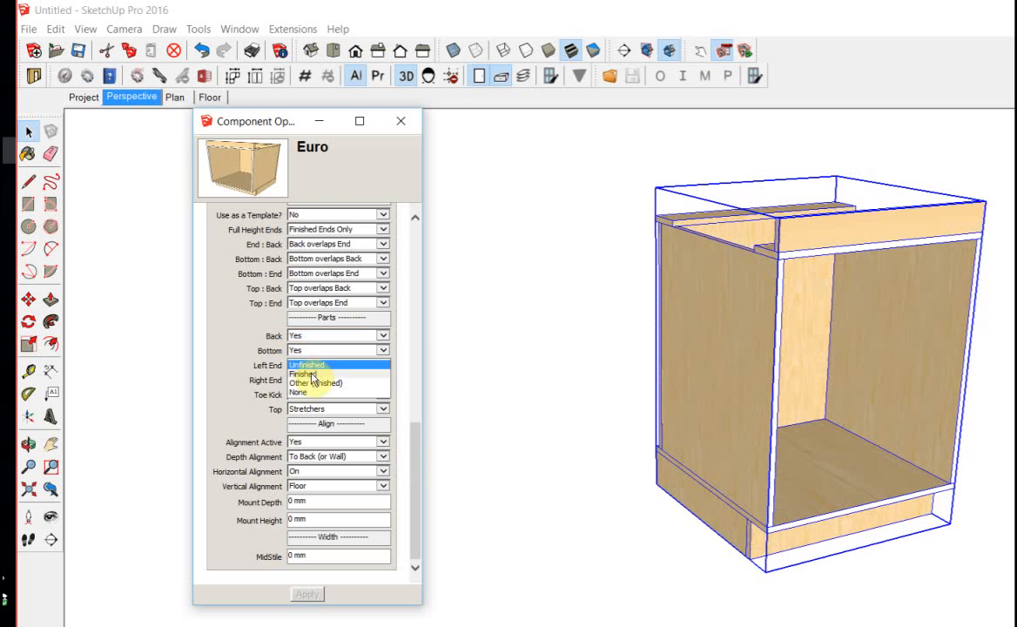
pyautogui.press('Return')
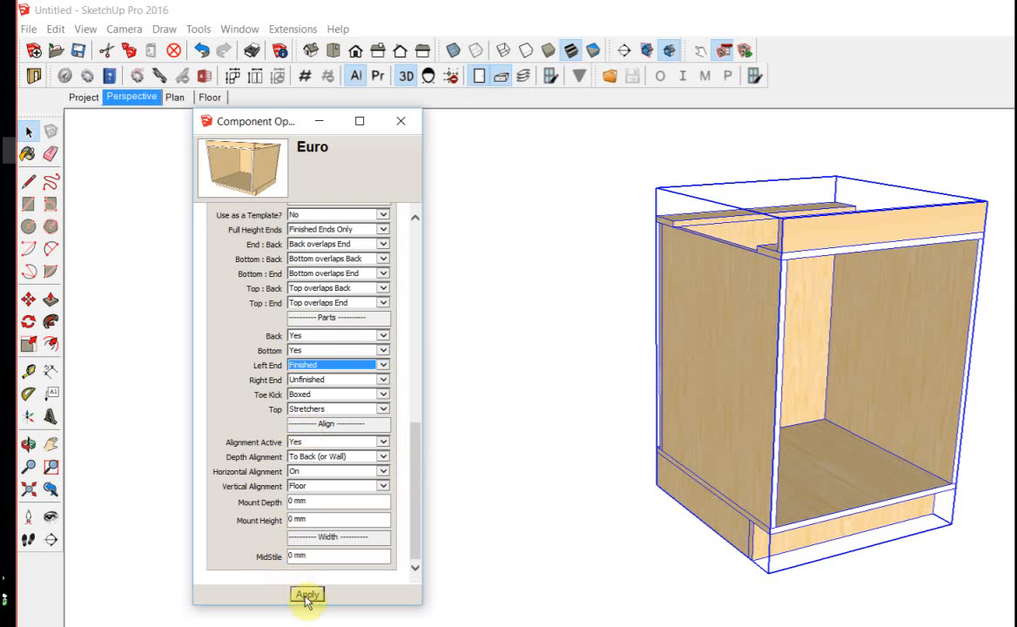
pyautogui.click(306, 595)
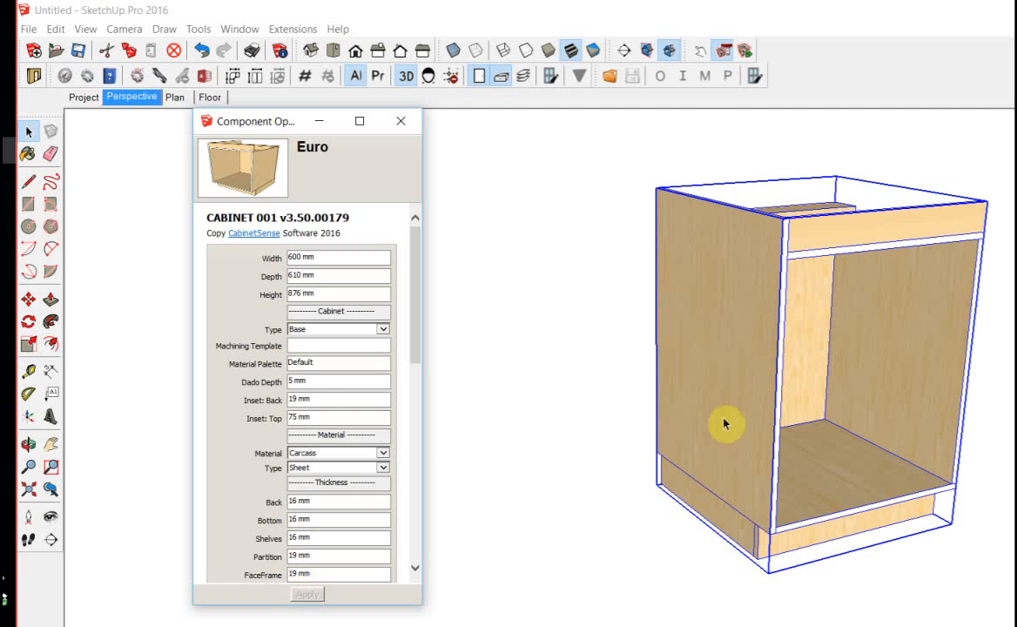
# Compare the cabinet's left and right ends and return to its construction and parts options.
pyautogui.moveTo(724, 423); pyautogui.dragTo(1007, 265, button='middle')
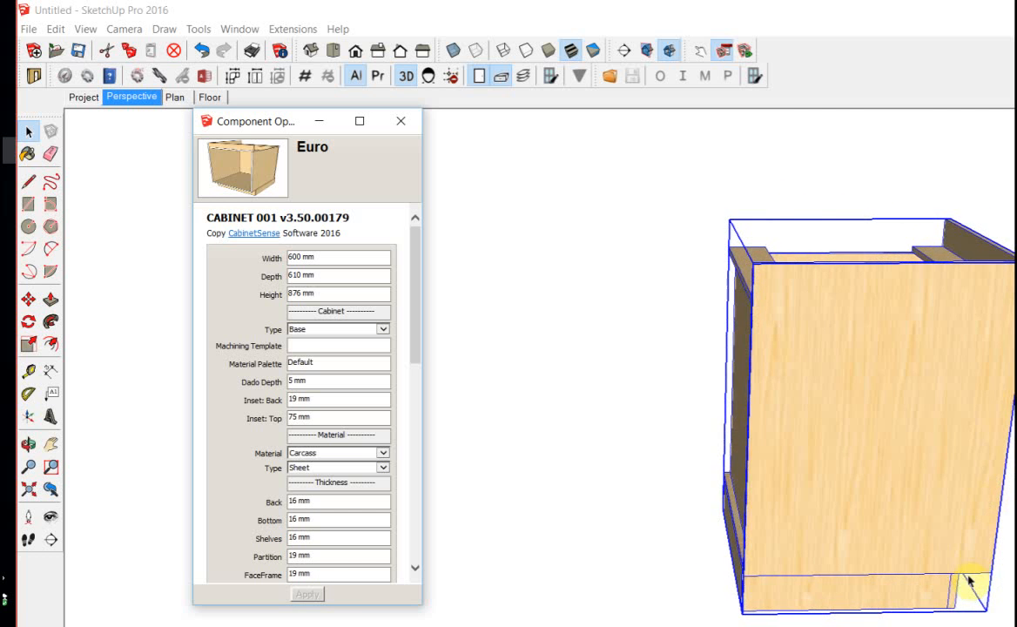
pyautogui.moveTo(975, 586); pyautogui.dragTo(734, 540, button='middle')
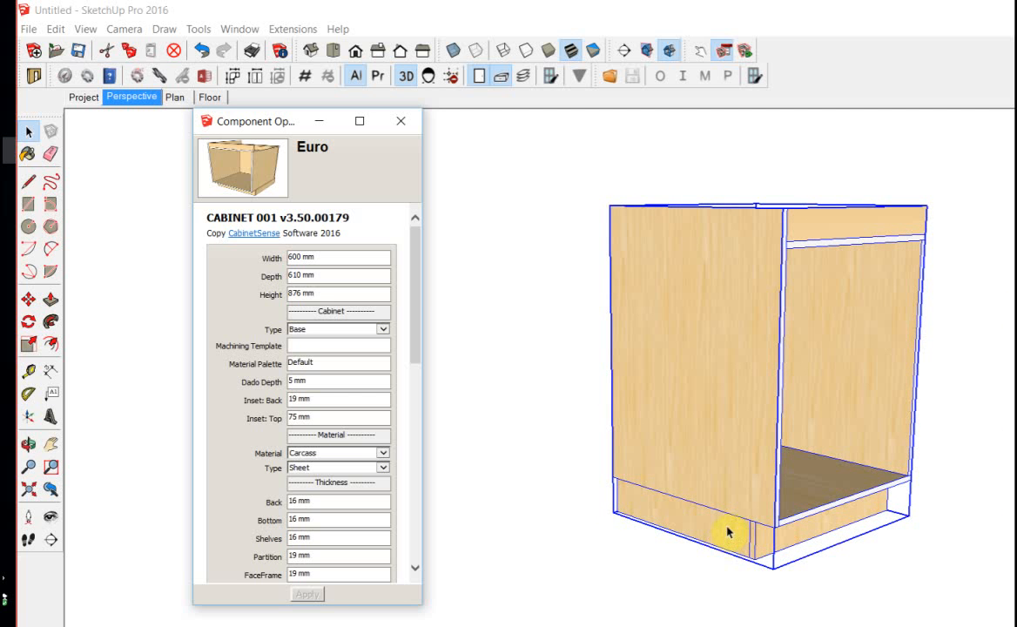
pyautogui.moveTo(408, 296); pyautogui.dragTo(412, 436)
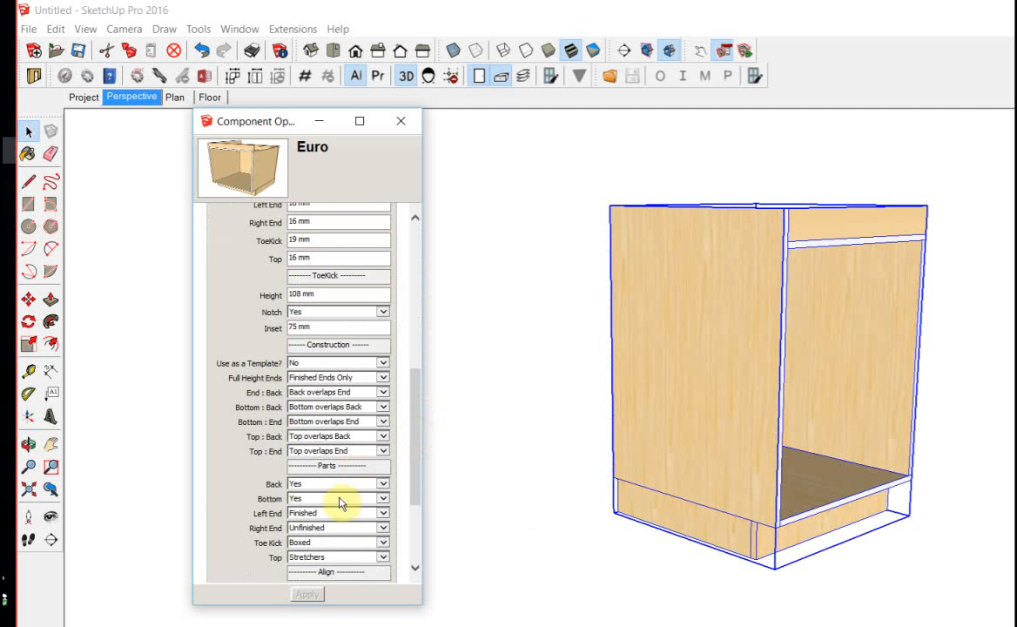
# Set the cabinet's Toe Kick part to Integrated and apply the change.
pyautogui.click(300, 542)
pyautogui.click(305, 532)
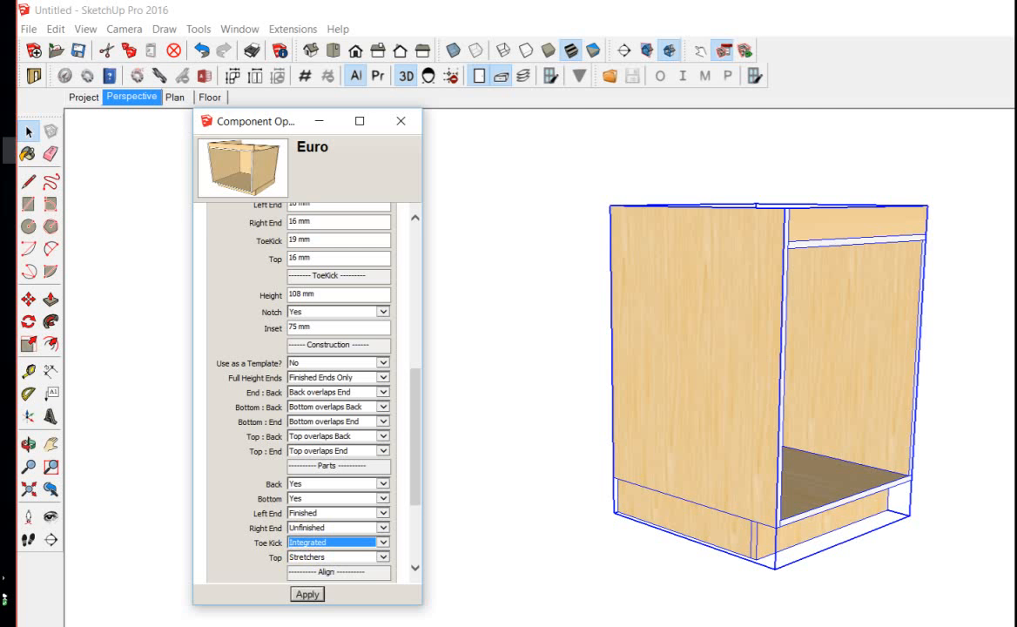
pyautogui.click(308, 595)
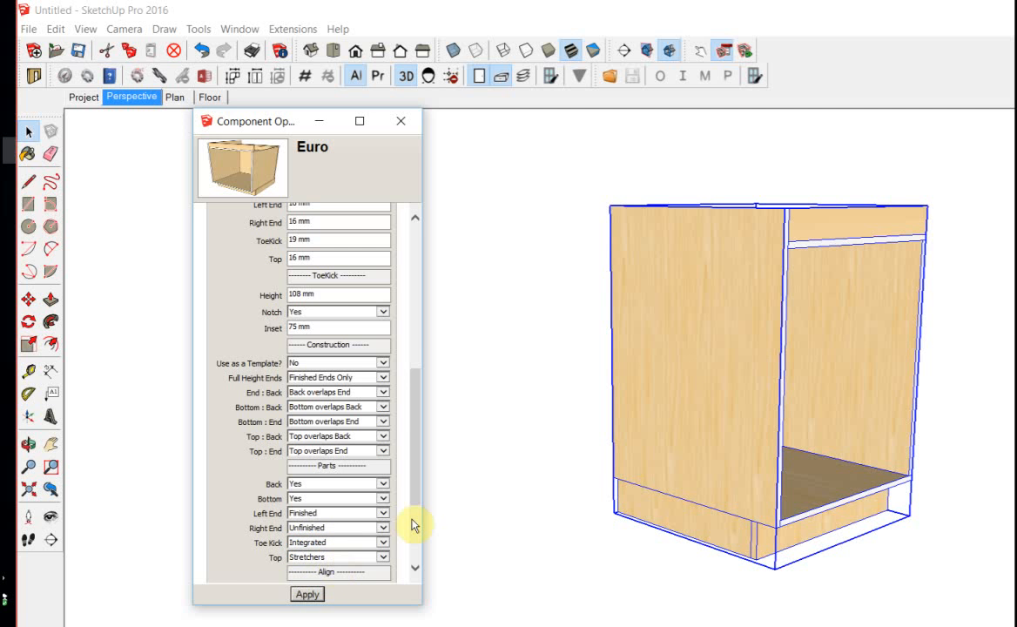
pyautogui.moveTo(734, 294)
pyautogui.mouseDown(button='middle')
pyautogui.moveTo(726, 306)
pyautogui.moveTo(744, 287)
pyautogui.mouseUp(button='middle')
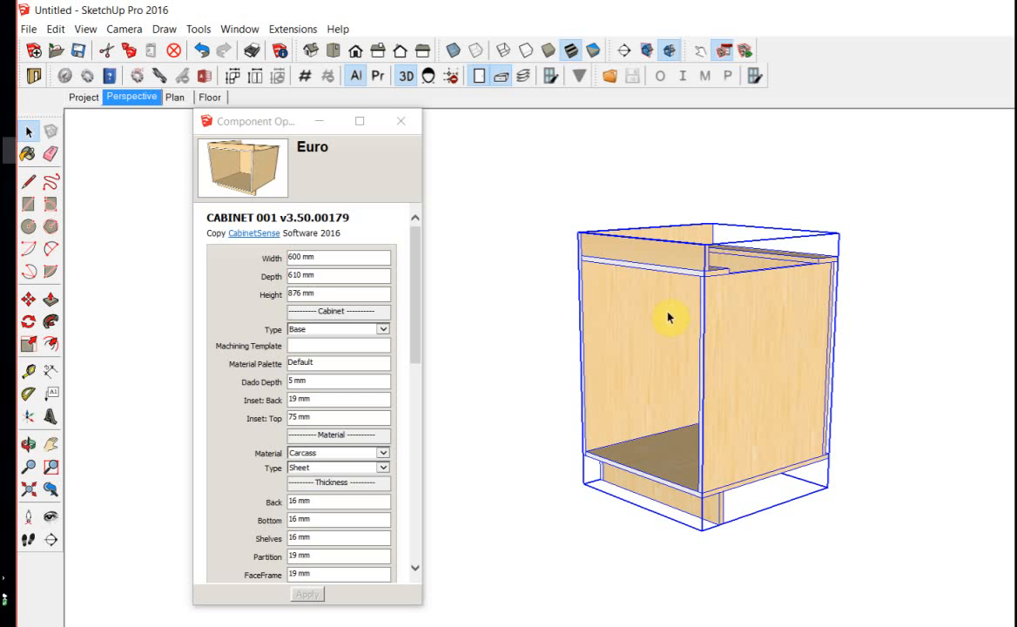
# Set the cabinet's Full Height Ends option to Always and apply the change.
pyautogui.moveTo(415, 348); pyautogui.dragTo(402, 457)
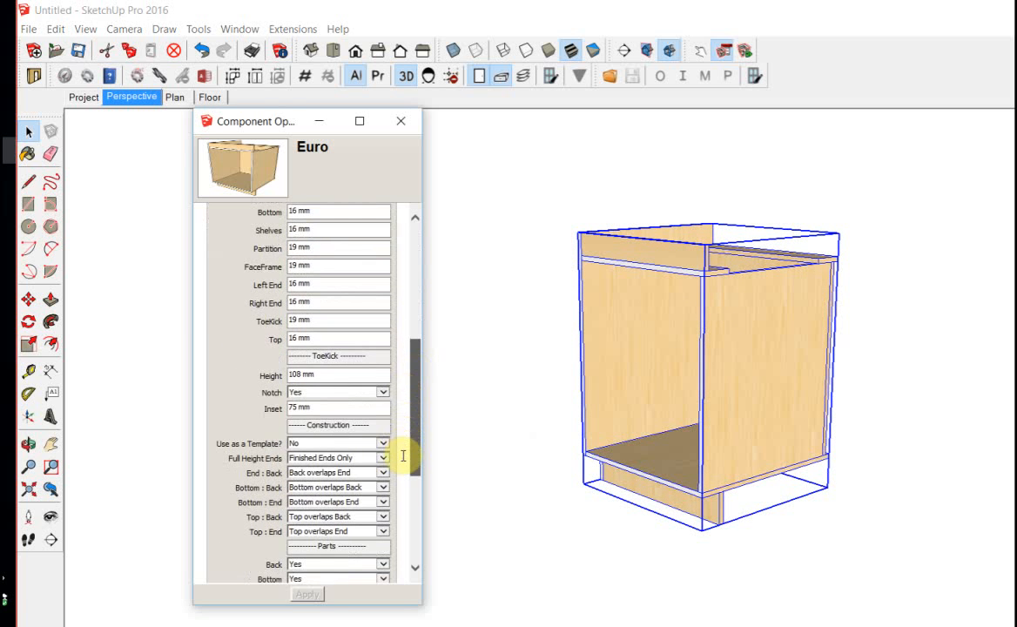
pyautogui.click(318, 460)
pyautogui.click(311, 448)
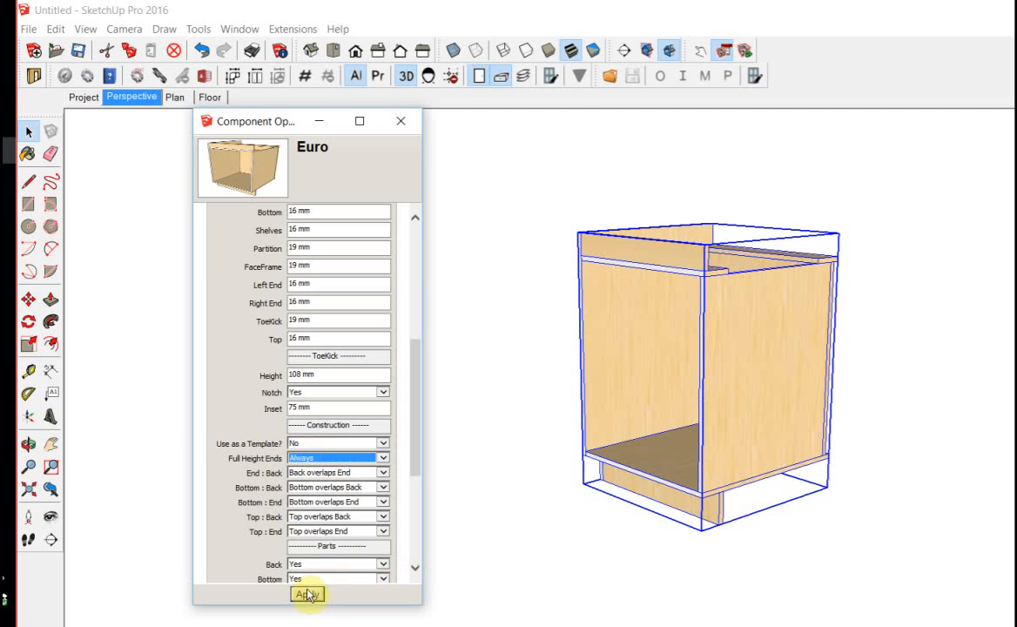
pyautogui.click(307, 594)
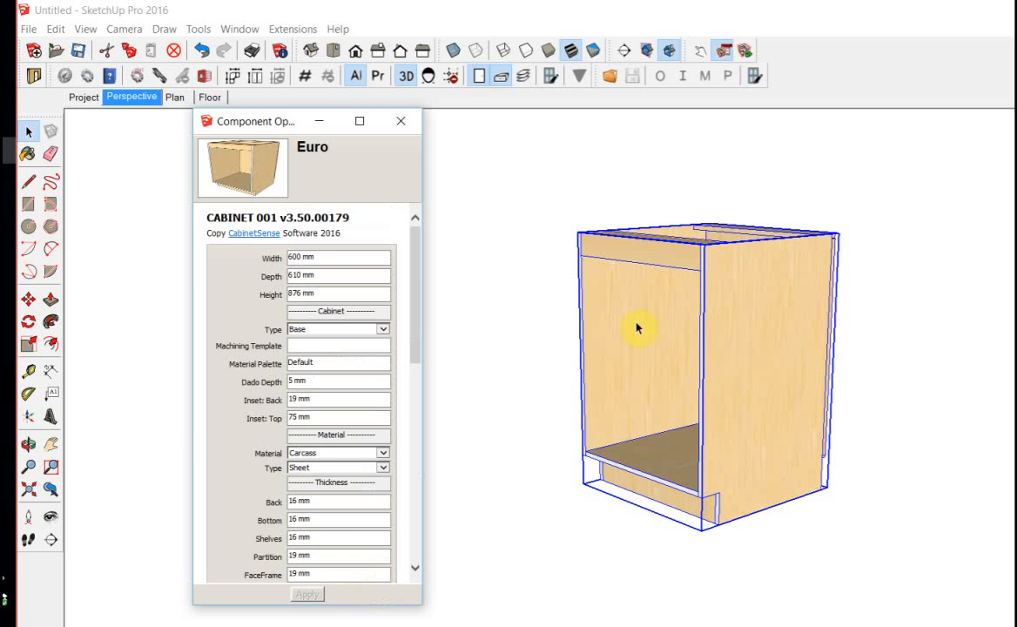
# Examine the cabinet's full-height ends, stretchers and toe kick from several sides and review its construction options.
pyautogui.scroll(2, 651, 284)
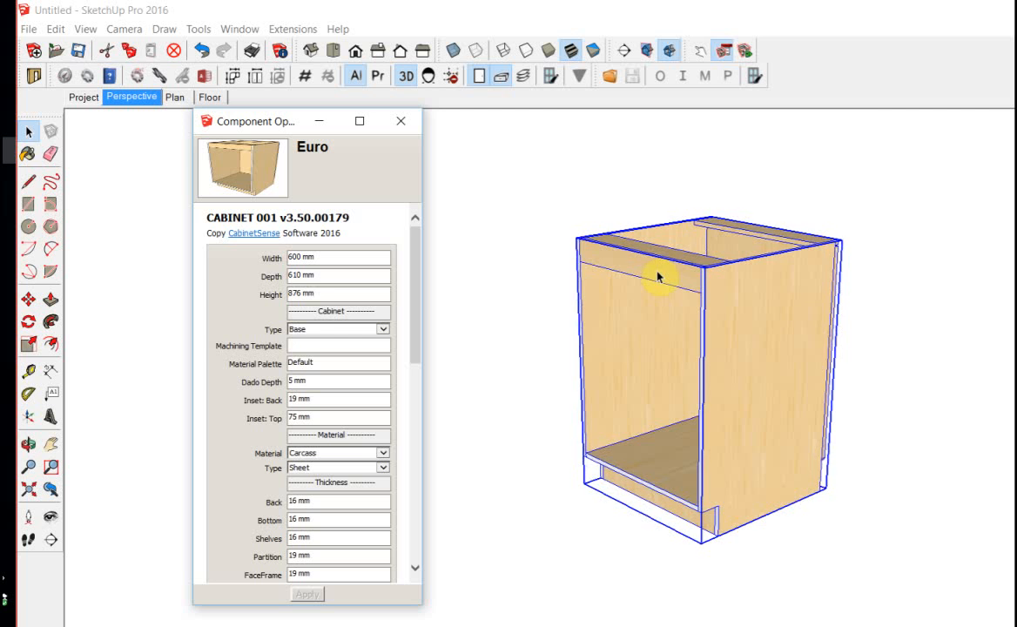
pyautogui.moveTo(657, 277); pyautogui.dragTo(660, 273, button='middle')
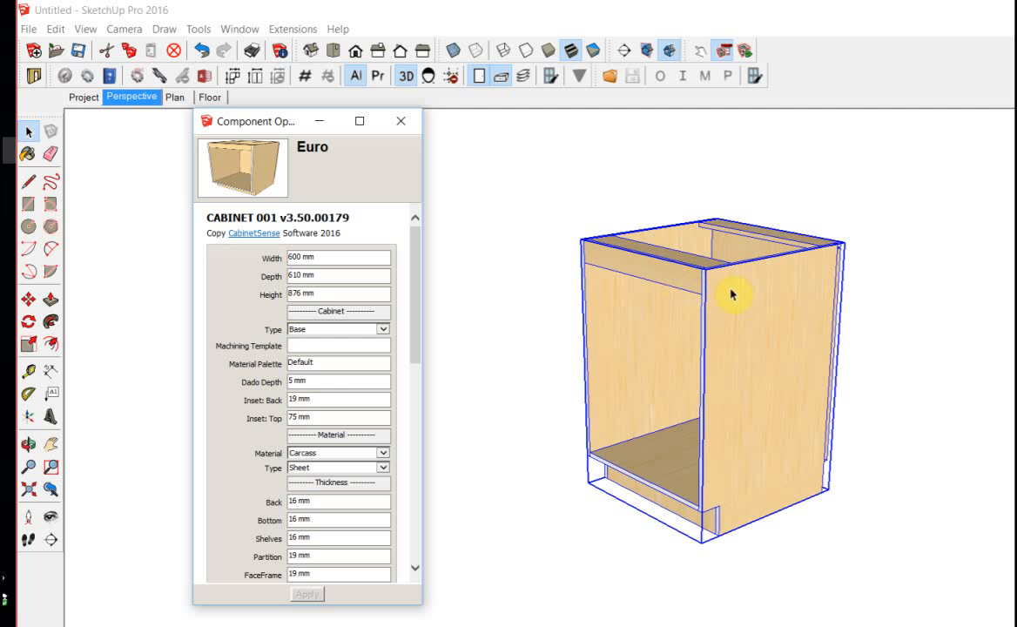
pyautogui.moveTo(732, 297); pyautogui.dragTo(757, 278, button='middle')
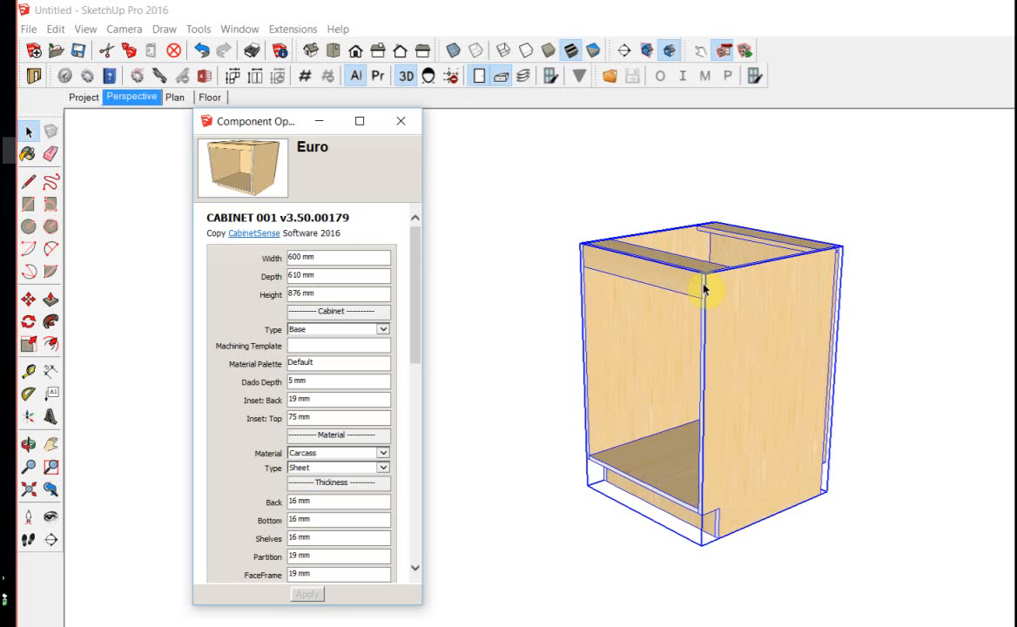
pyautogui.click(331, 418)
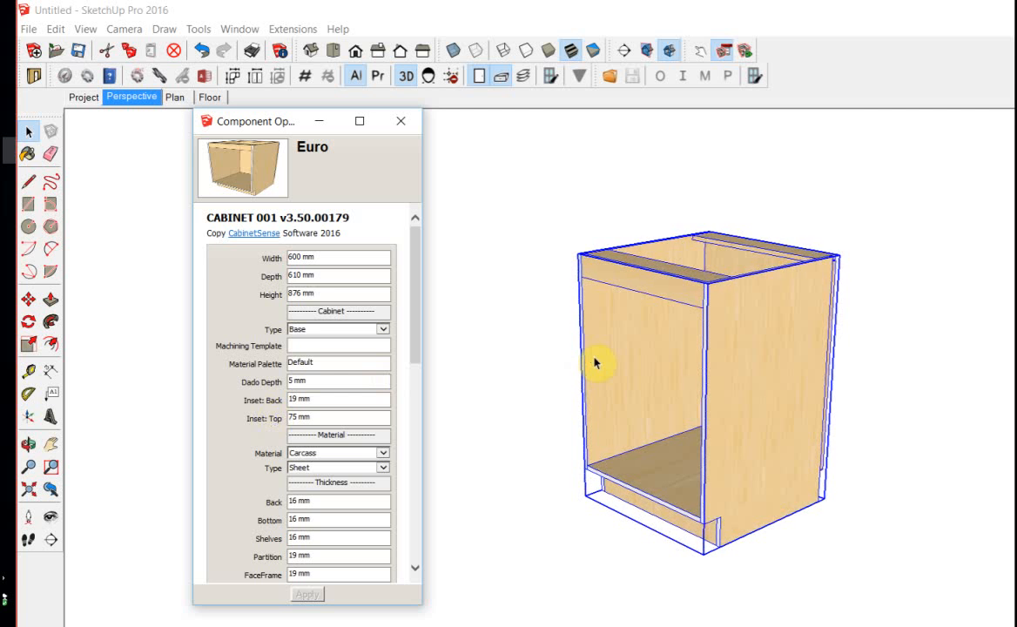
pyautogui.moveTo(594, 363); pyautogui.dragTo(607, 358, button='middle')
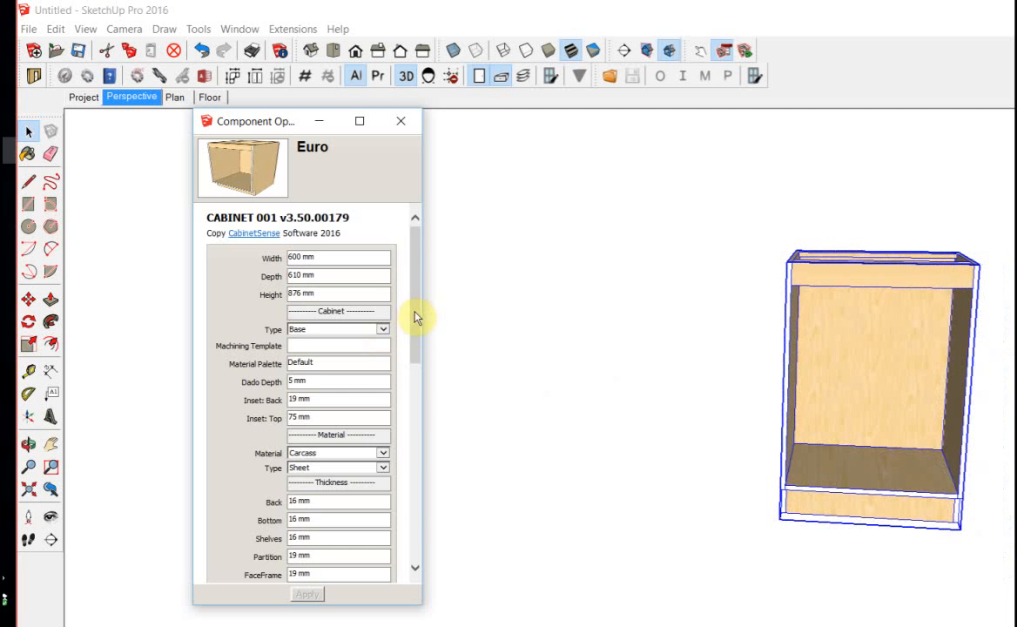
pyautogui.moveTo(416, 318); pyautogui.dragTo(409, 435)
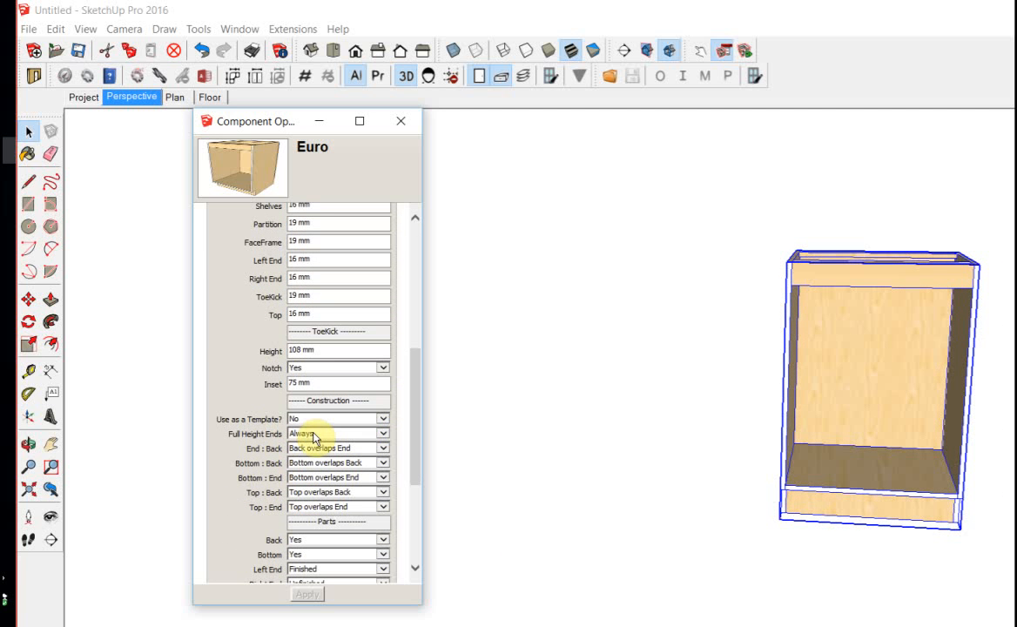
pyautogui.scroll(5, 707, 385)
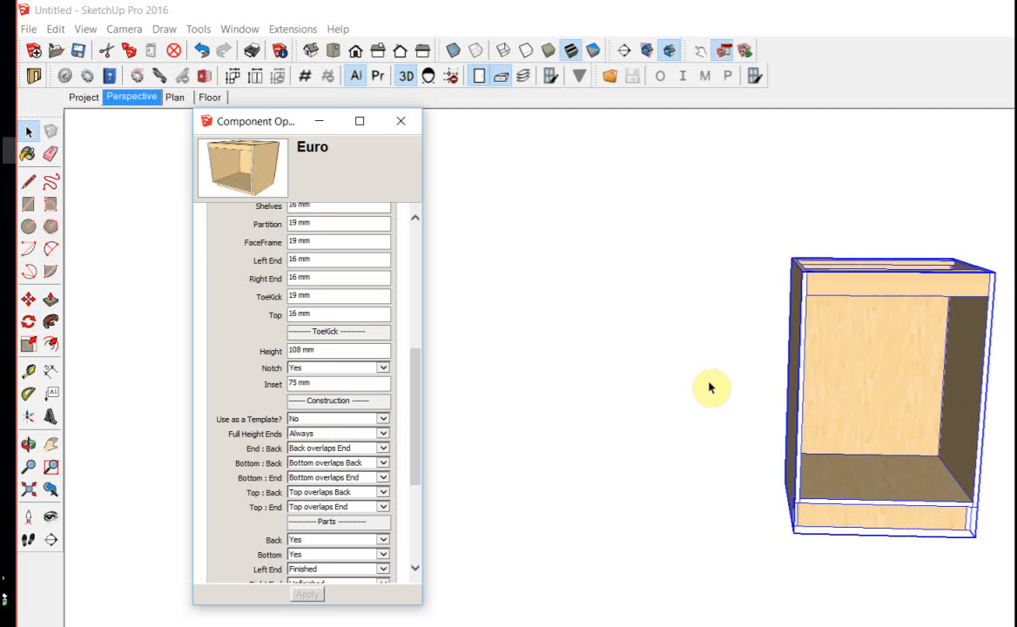
pyautogui.moveTo(938, 377); pyautogui.dragTo(734, 271, button='middle')
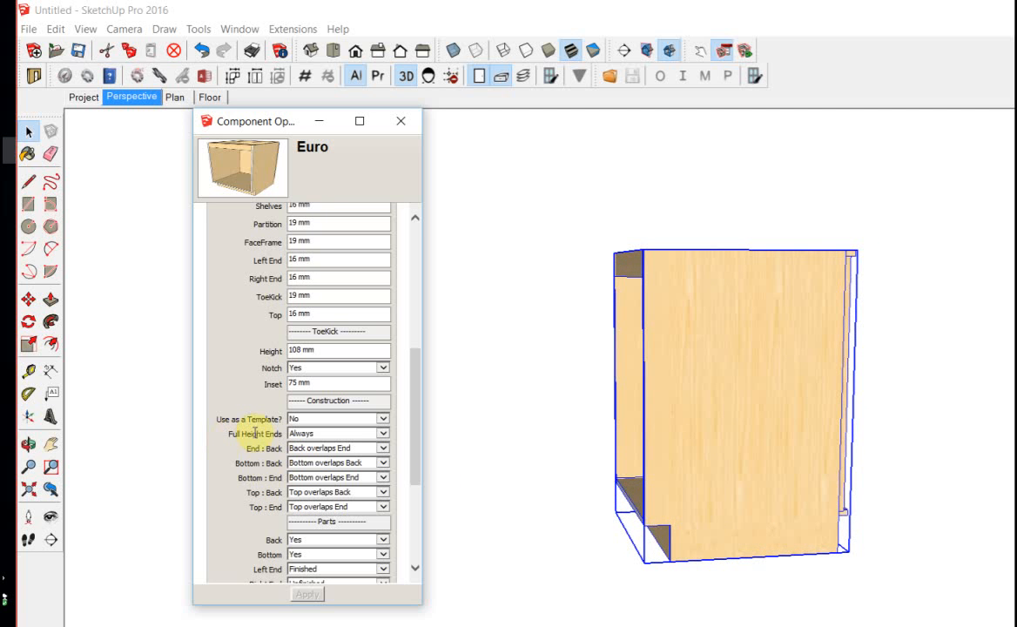
pyautogui.moveTo(522, 409); pyautogui.dragTo(903, 444, button='middle')
# Reselect the cabinet and place a copy of it flush against its right end.
pyautogui.click(904, 444)
pyautogui.click(707, 356)
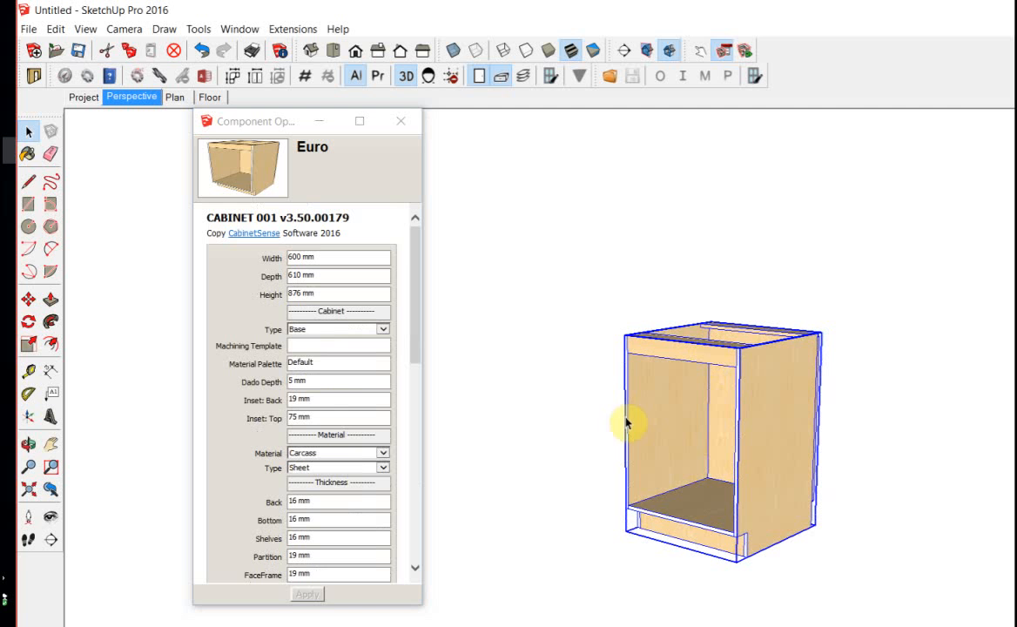
pyautogui.click(663, 398)
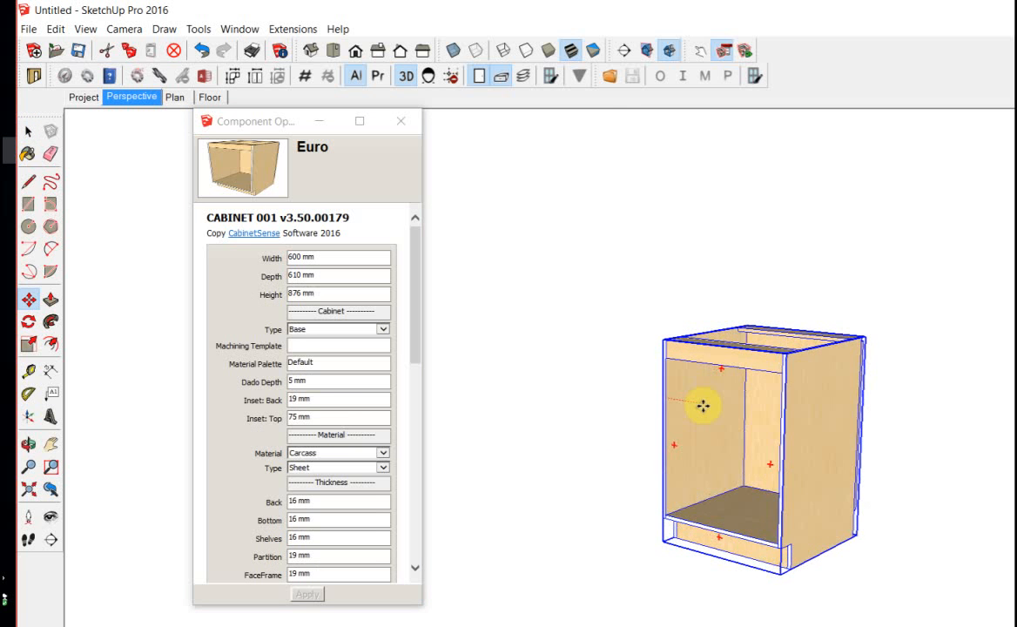
pyautogui.press('ctrl')
pyautogui.click(737, 420)
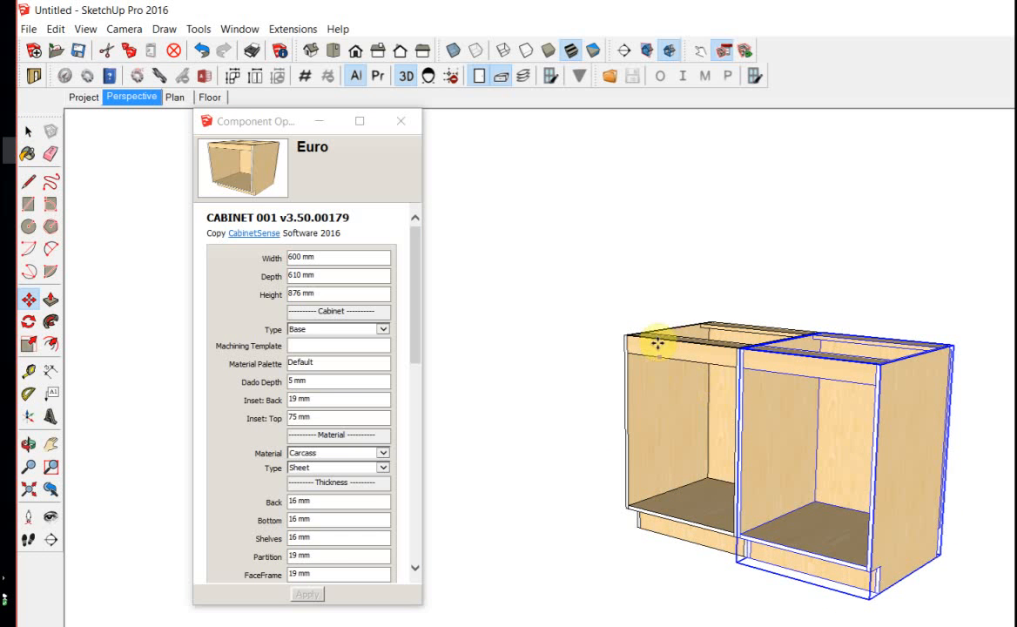
pyautogui.moveTo(850, 389); pyautogui.dragTo(676, 390, button='middle')
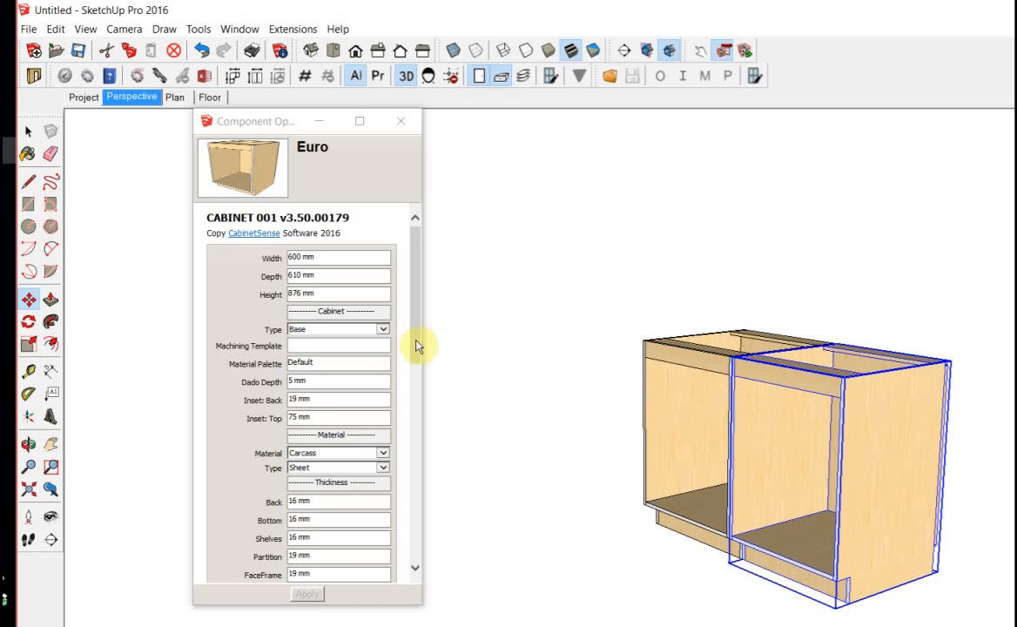
# Set the copied cabinet's Right End to Finished and its Left End to Unfinished, and apply the changes.
pyautogui.moveTo(418, 342); pyautogui.dragTo(379, 473)
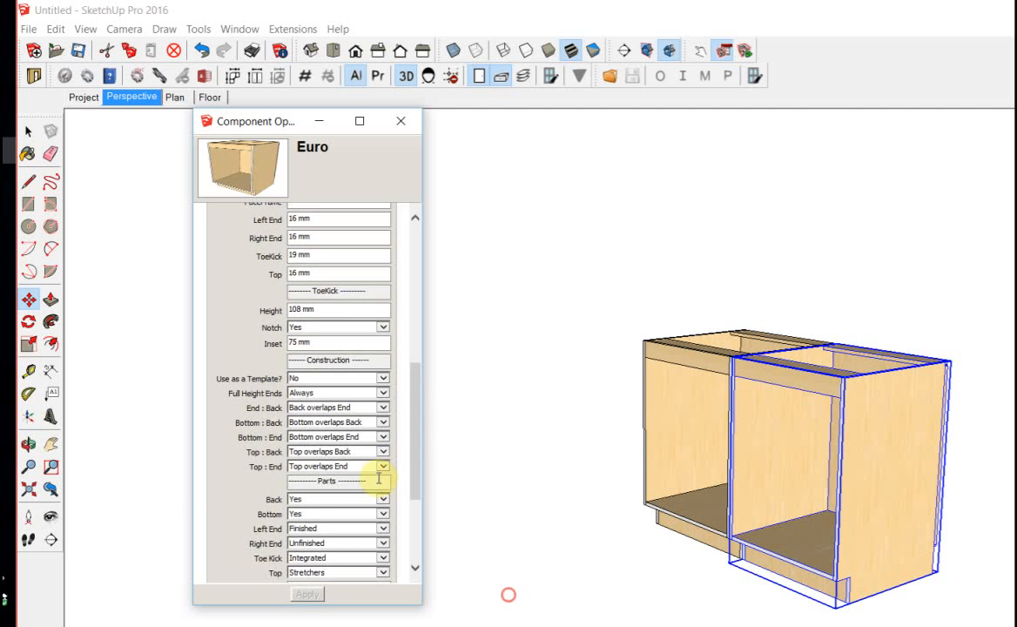
pyautogui.click(303, 546)
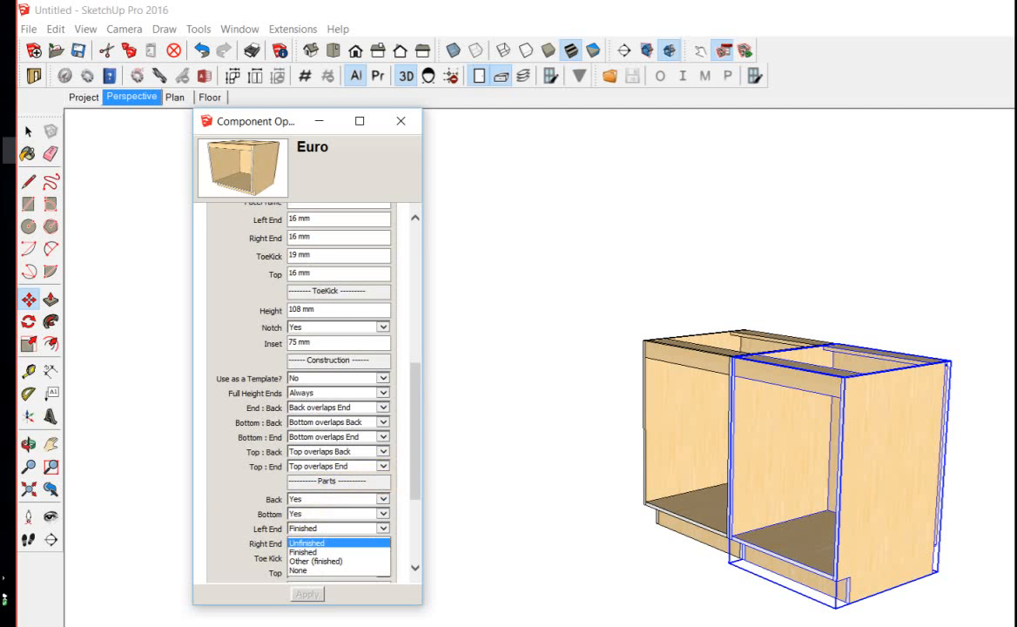
pyautogui.click(303, 552)
pyautogui.click(308, 536)
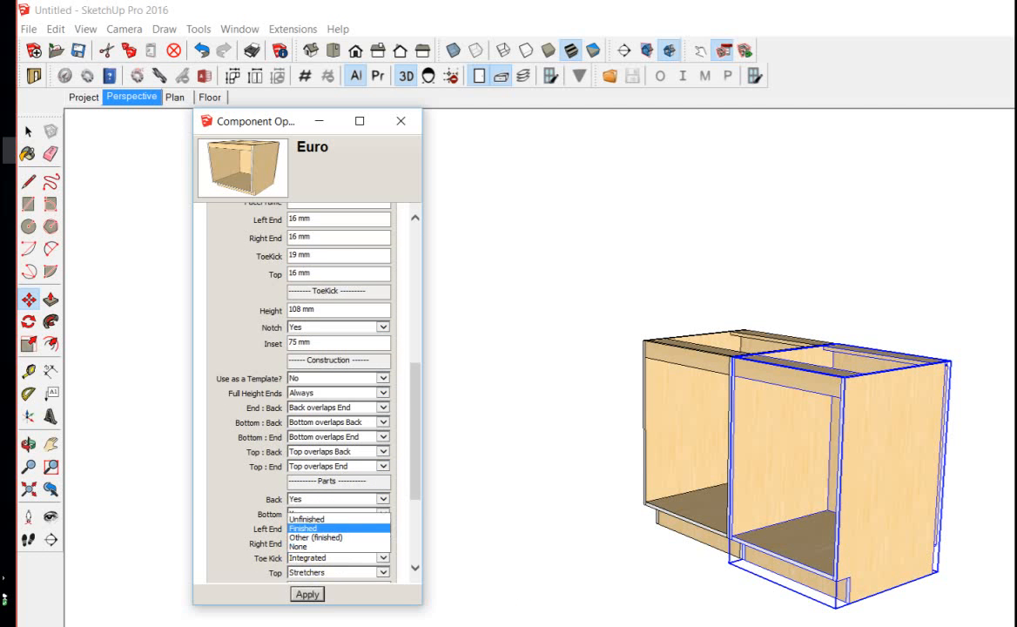
pyautogui.click(305, 521)
pyautogui.click(307, 594)
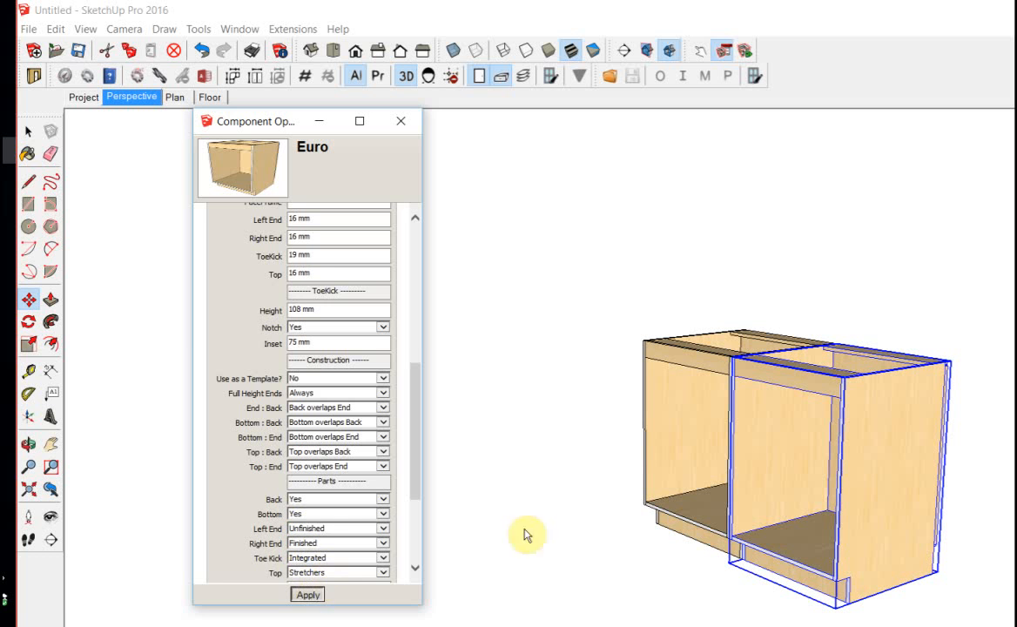
pyautogui.moveTo(673, 470); pyautogui.dragTo(750, 354, button='middle')
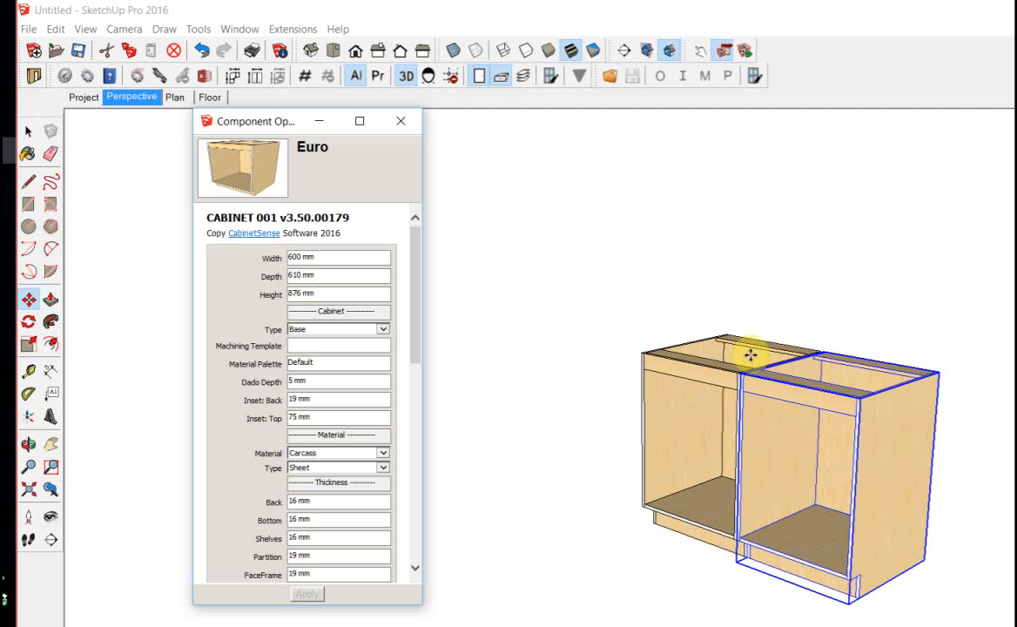
# Delete the copied cabinet and select the original one.
pyautogui.click(899, 436)
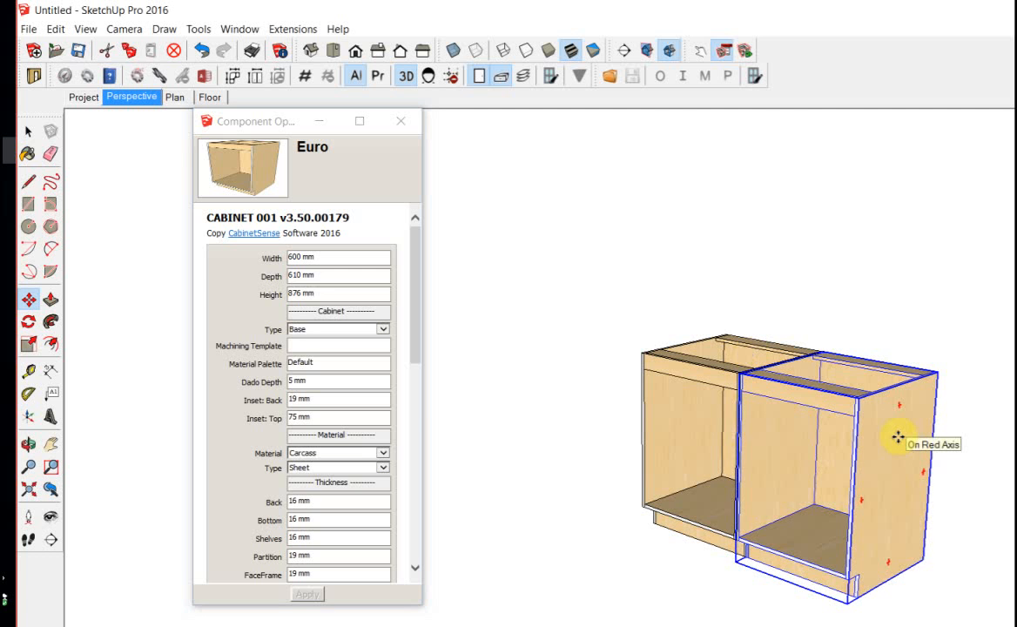
pyautogui.press('Delete')
pyautogui.click(661, 395)
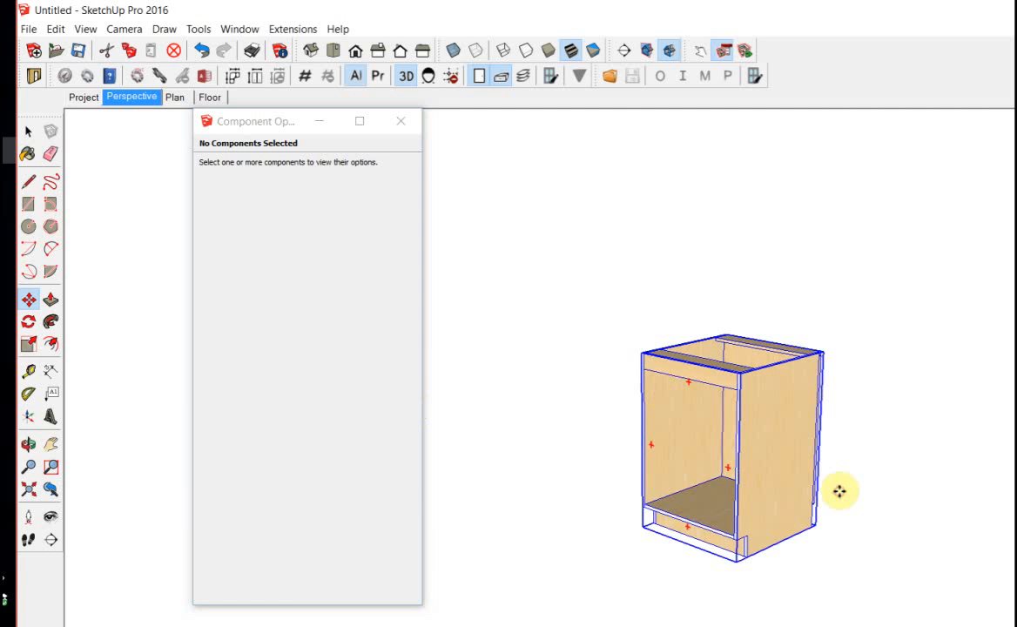
pyautogui.press('space')
pyautogui.click(661, 392)
pyautogui.click(844, 475)
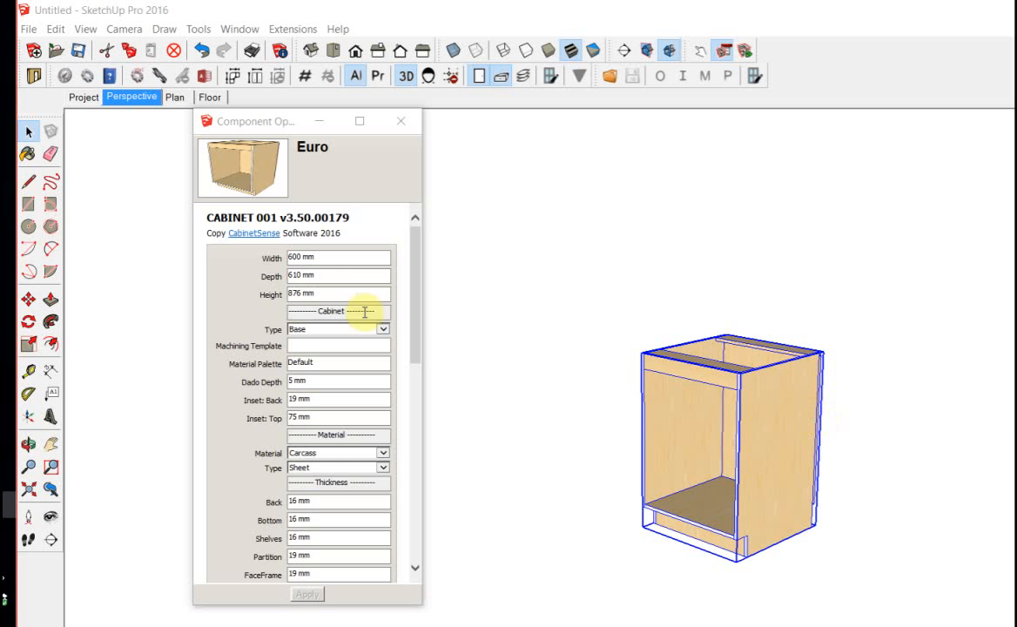
# Set the cabinet's depth to 305 mm and its Top part to Full Top.
pyautogui.moveTo(414, 329); pyautogui.dragTo(499, 340)
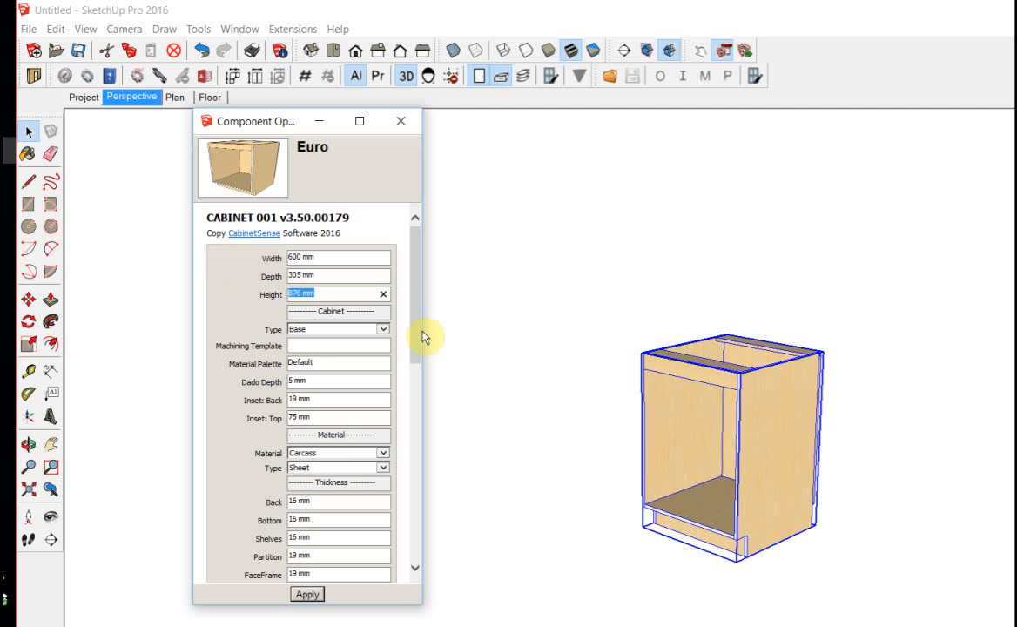
pyautogui.scroll(-10, 396, 438)
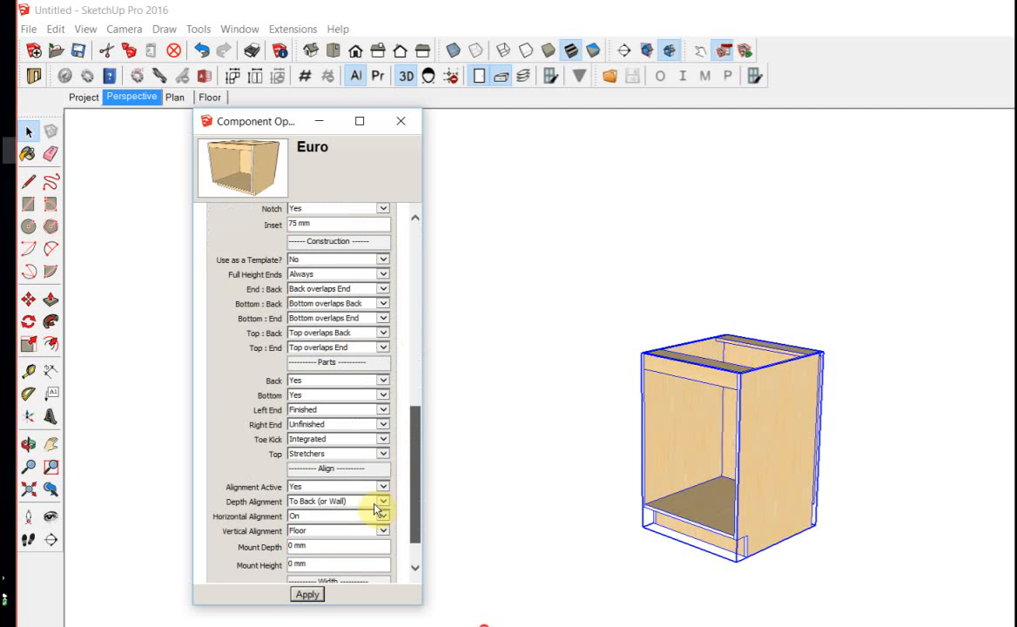
pyautogui.click(302, 453)
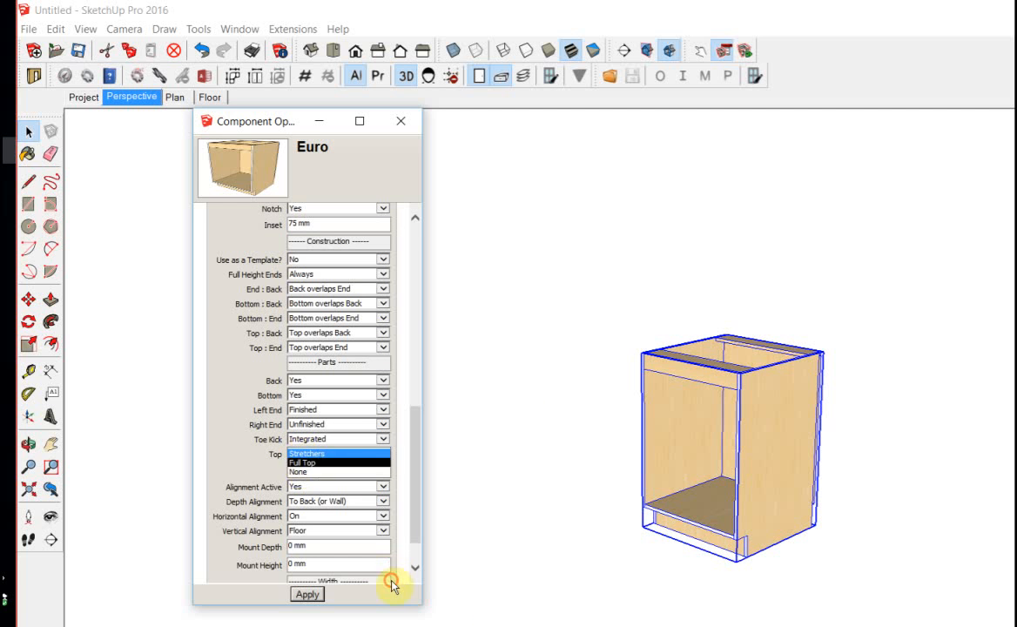
pyautogui.click(310, 463)
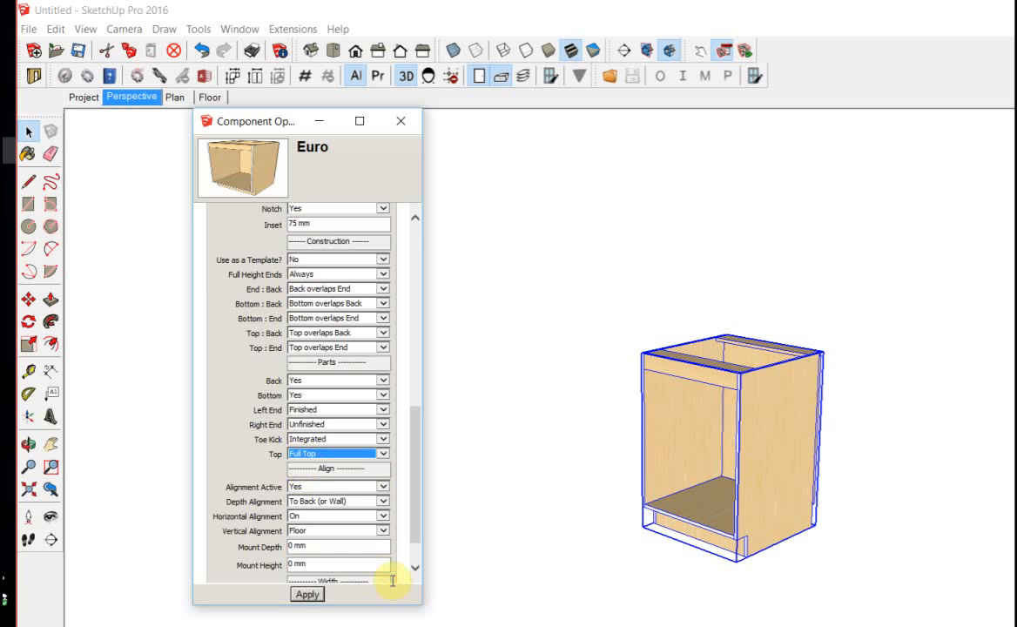
# Set Full Height Ends to Finished Ends Only, apply the pending option changes and inspect the cabinet from both sides.
pyautogui.click(310, 277)
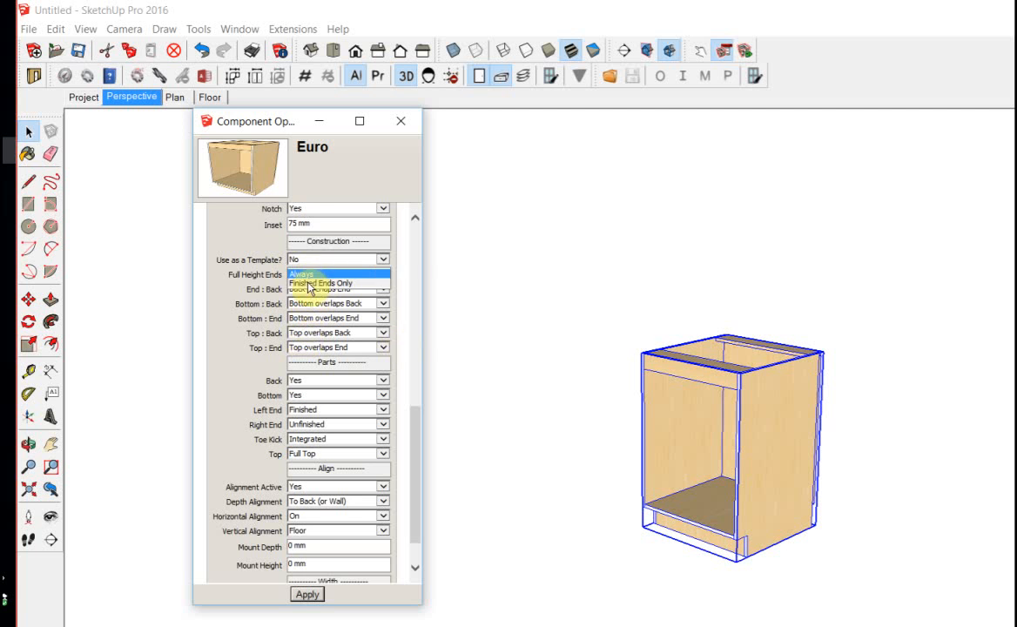
pyautogui.click(370, 288)
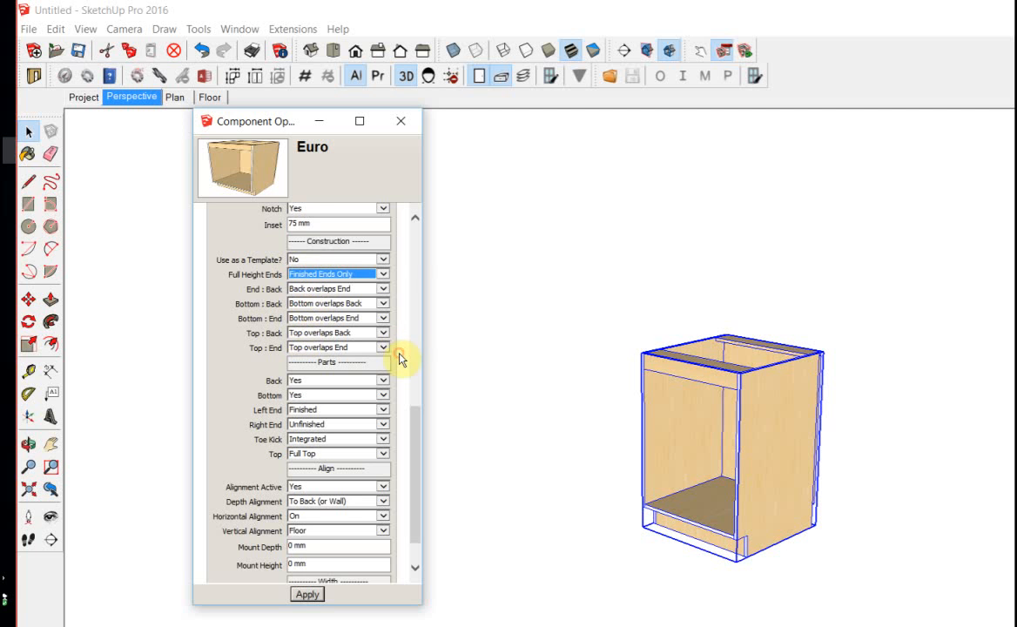
pyautogui.click(307, 595)
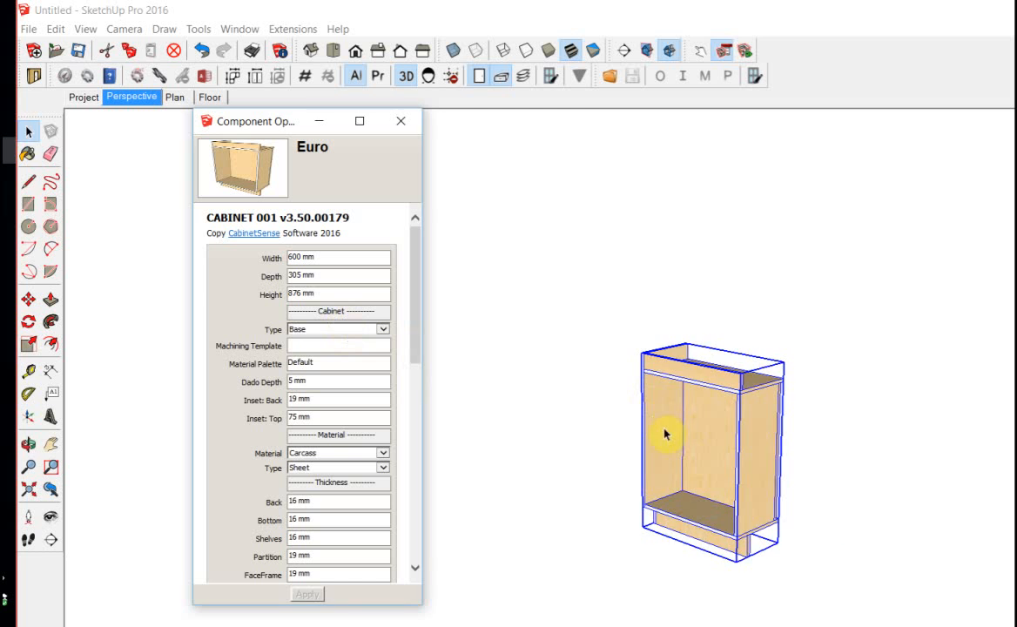
pyautogui.moveTo(665, 431); pyautogui.dragTo(570, 412, button='middle')
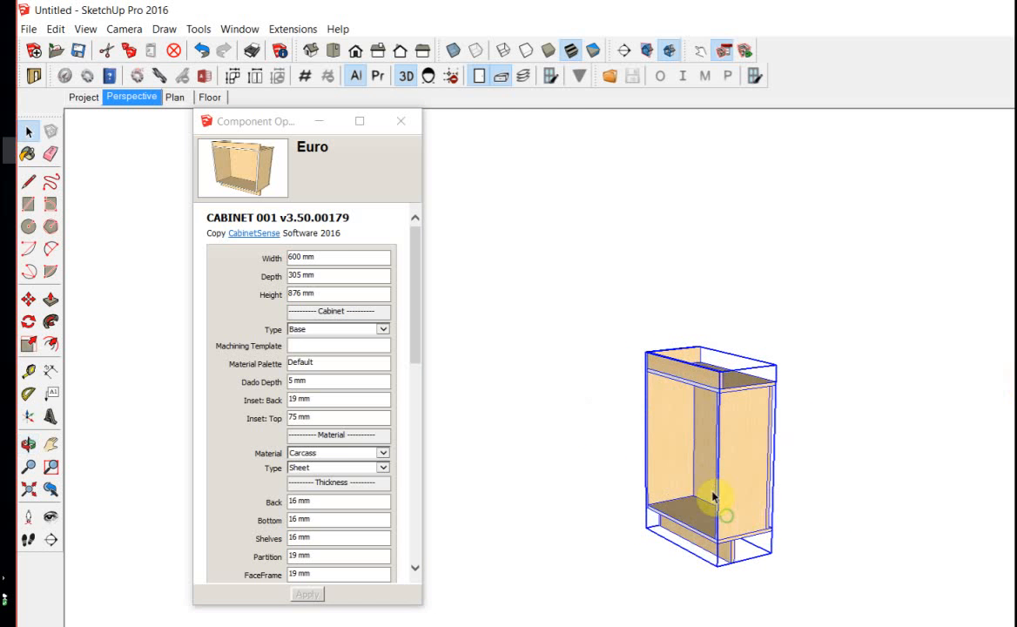
pyautogui.moveTo(632, 493); pyautogui.dragTo(1015, 409, button='middle')
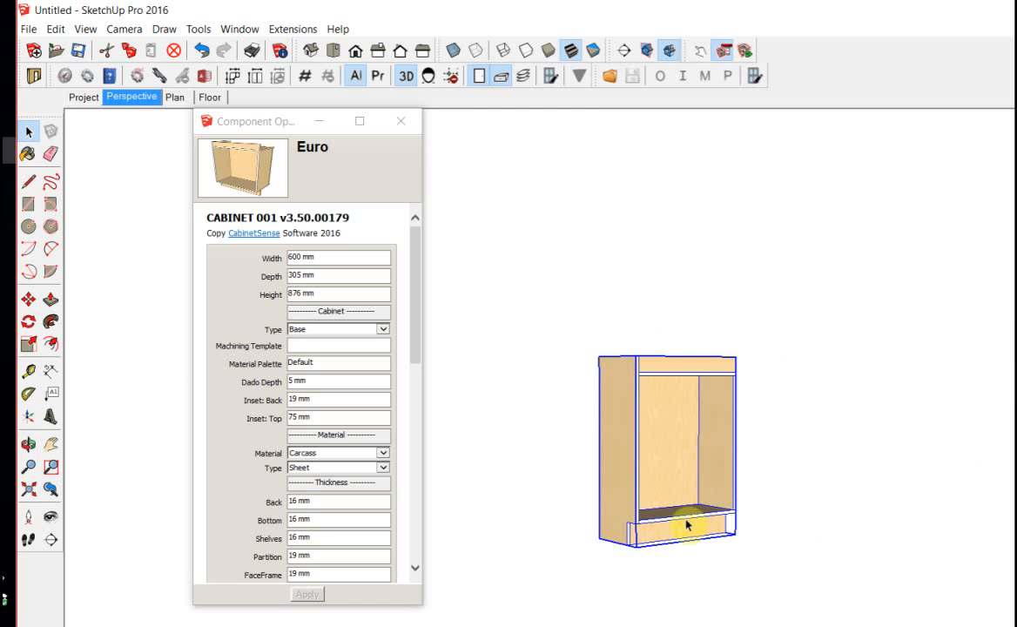
# Set the cabinet's toe kick inset to 0 mm and toe kick height to 38 mm, and apply the changes.
pyautogui.moveTo(686, 524); pyautogui.dragTo(560, 513, button='middle')
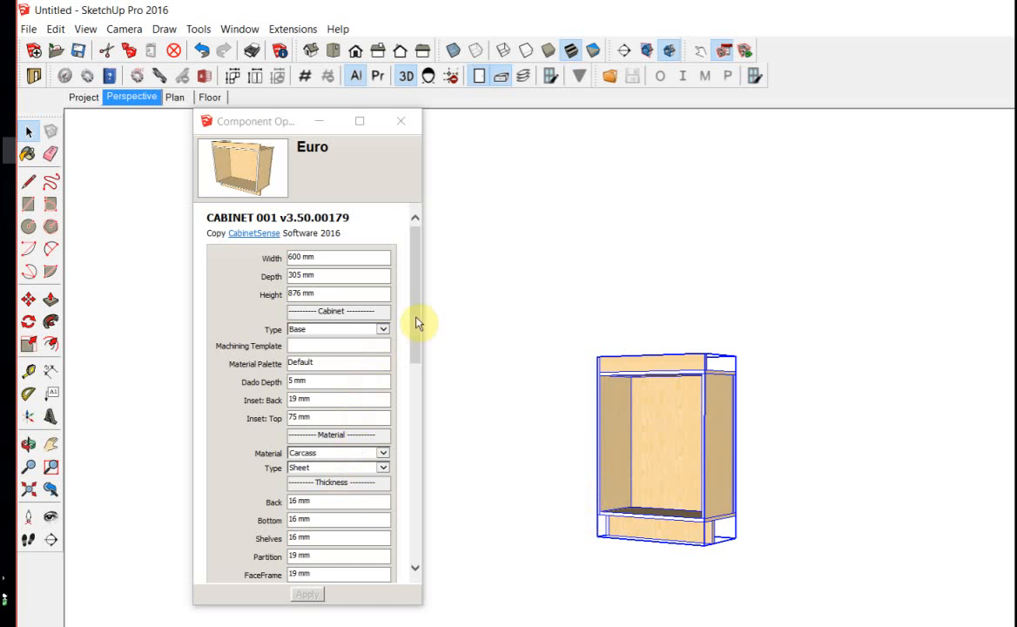
pyautogui.moveTo(416, 323); pyautogui.dragTo(414, 450)
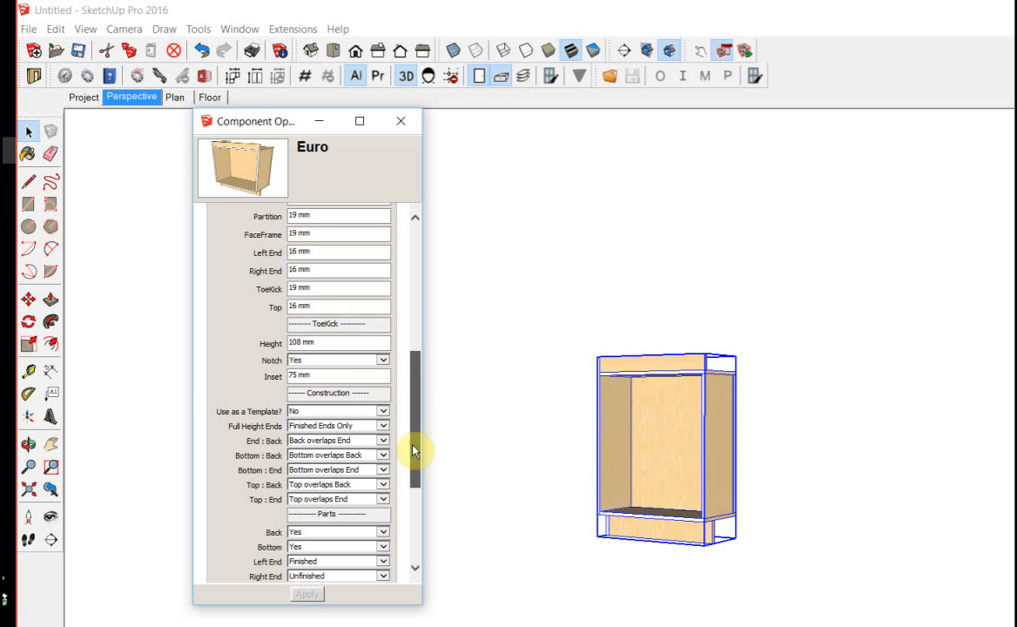
pyautogui.click(315, 376)
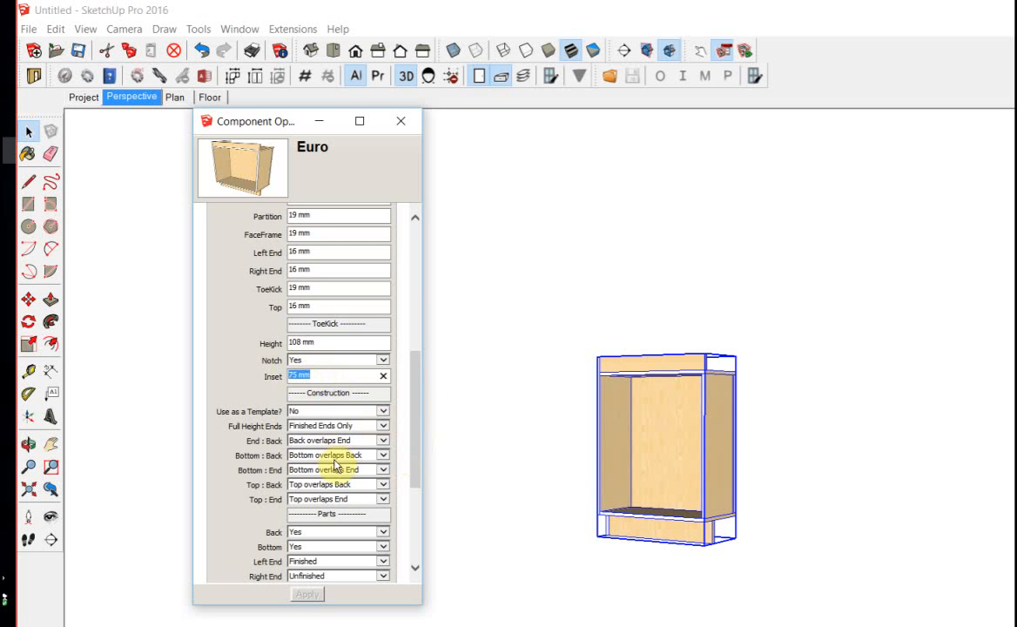
pyautogui.click(315, 345)
pyautogui.write('3')
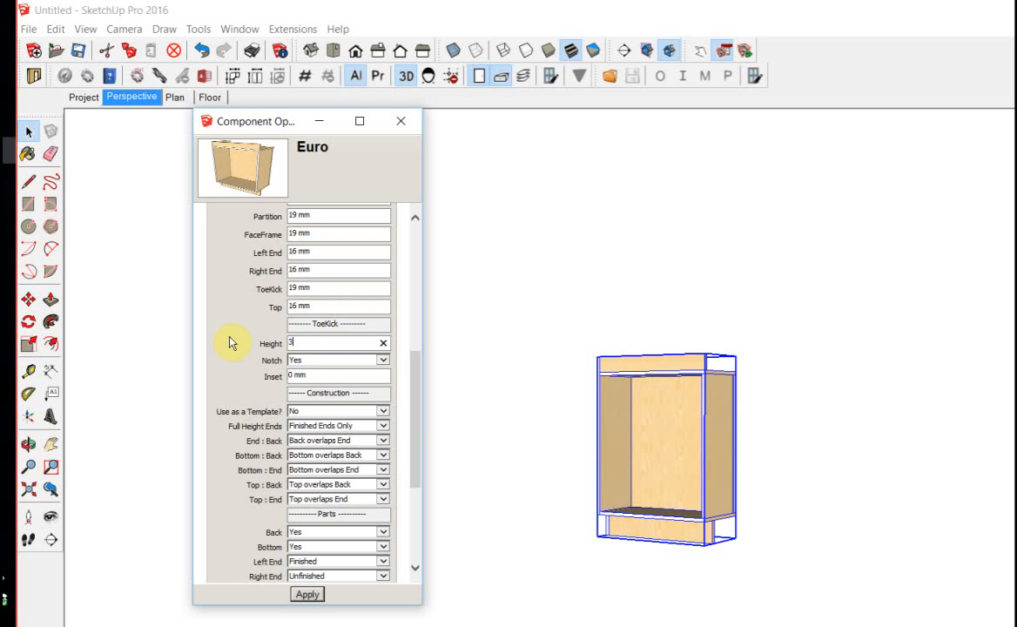
pyautogui.write('0')
pyautogui.press('Tab')
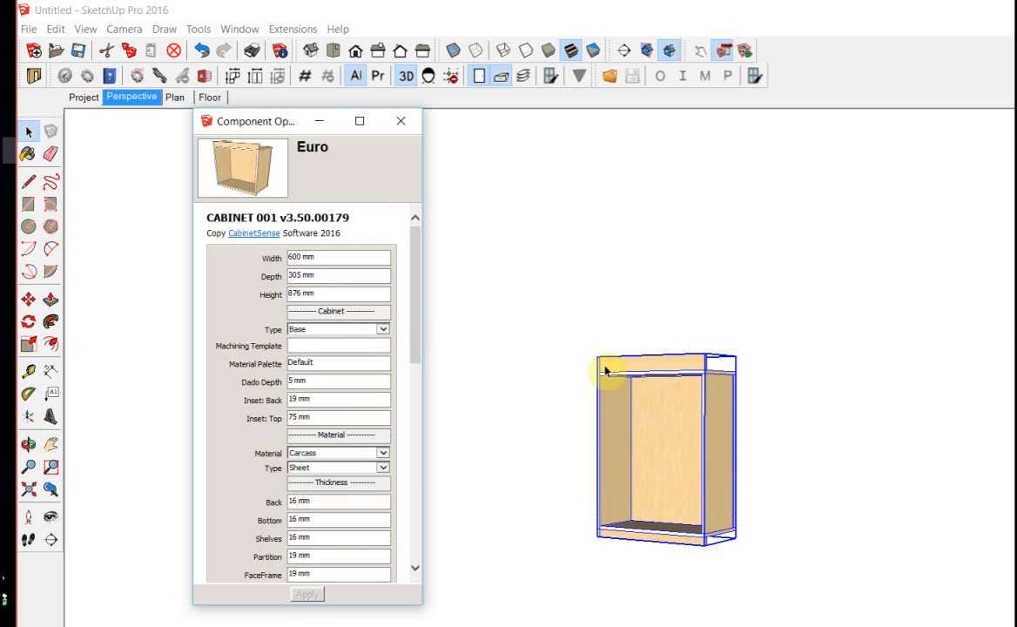
pyautogui.moveTo(776, 451); pyautogui.dragTo(713, 440, button='middle')
pyautogui.moveTo(655, 415)
pyautogui.mouseDown(button='middle')
pyautogui.moveTo(1015, 408)
pyautogui.moveTo(830, 426)
pyautogui.moveTo(481, 431)
pyautogui.moveTo(777, 435)
pyautogui.moveTo(658, 435)
pyautogui.mouseUp(button='middle')
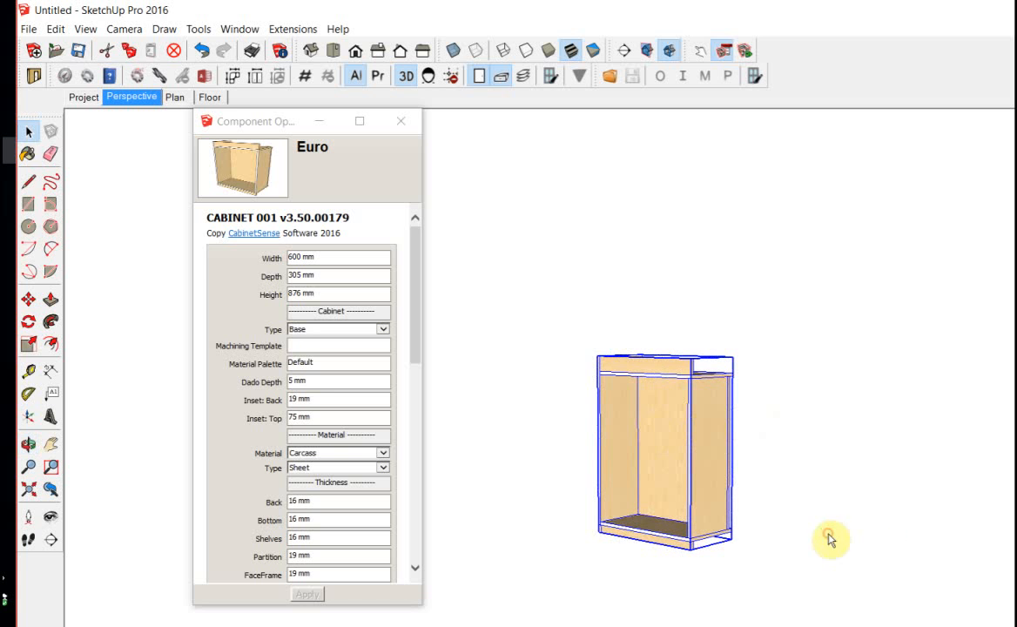
# Copy the cabinet along the red axis so the copy sits directly against its unfinished right end.
pyautogui.press('m')
pyautogui.press('ctrl')
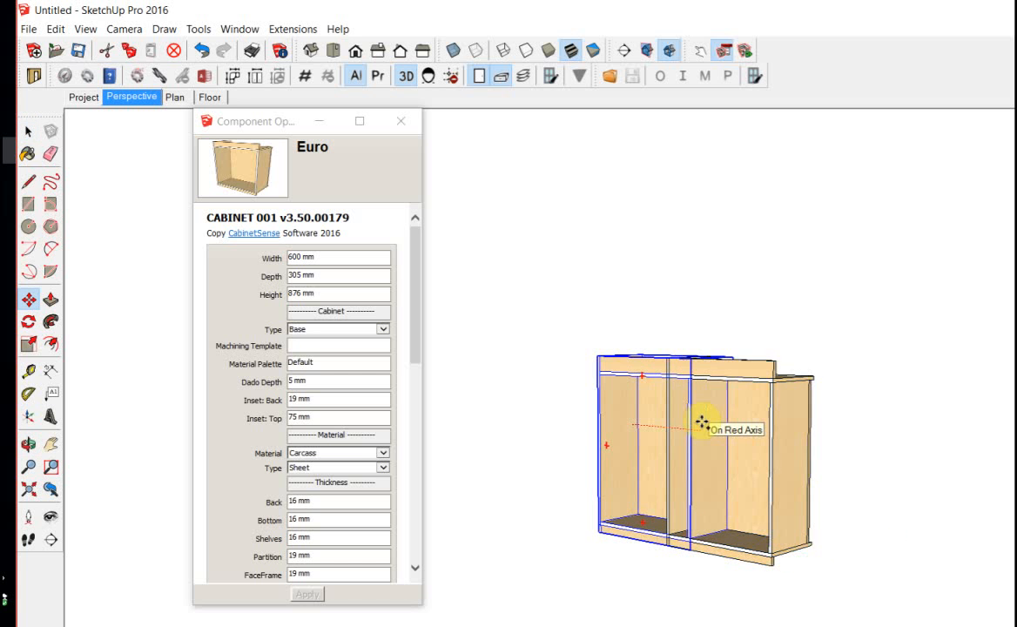
pyautogui.click(690, 418)
pyautogui.click(674, 475)
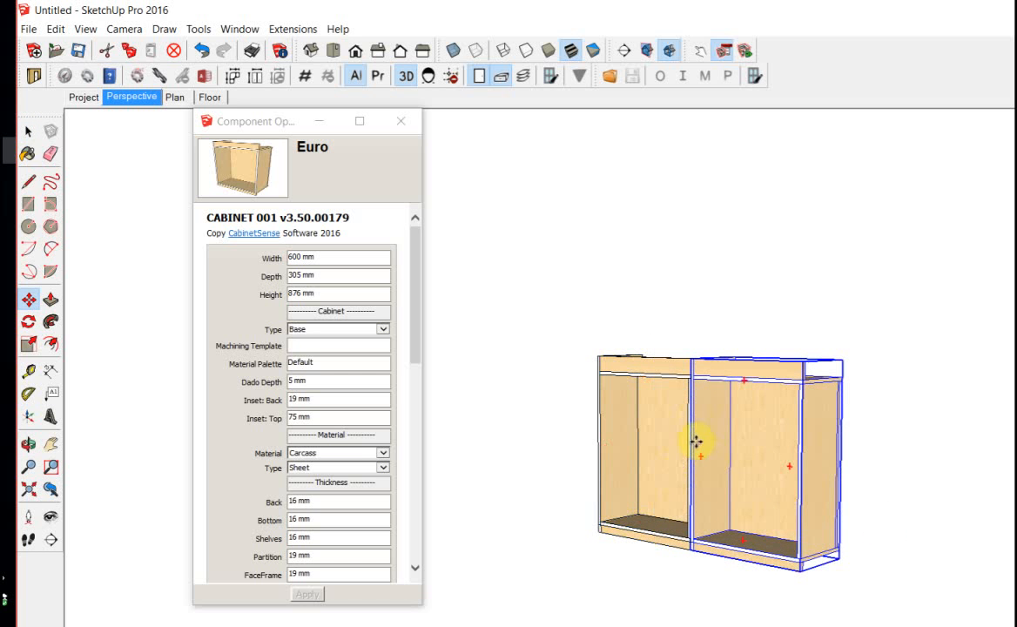
# Set the copied cabinet's Left End to Unfinished and Right End to Finished, apply the changes and inspect the pair from behind.
pyautogui.moveTo(415, 348); pyautogui.dragTo(428, 514)
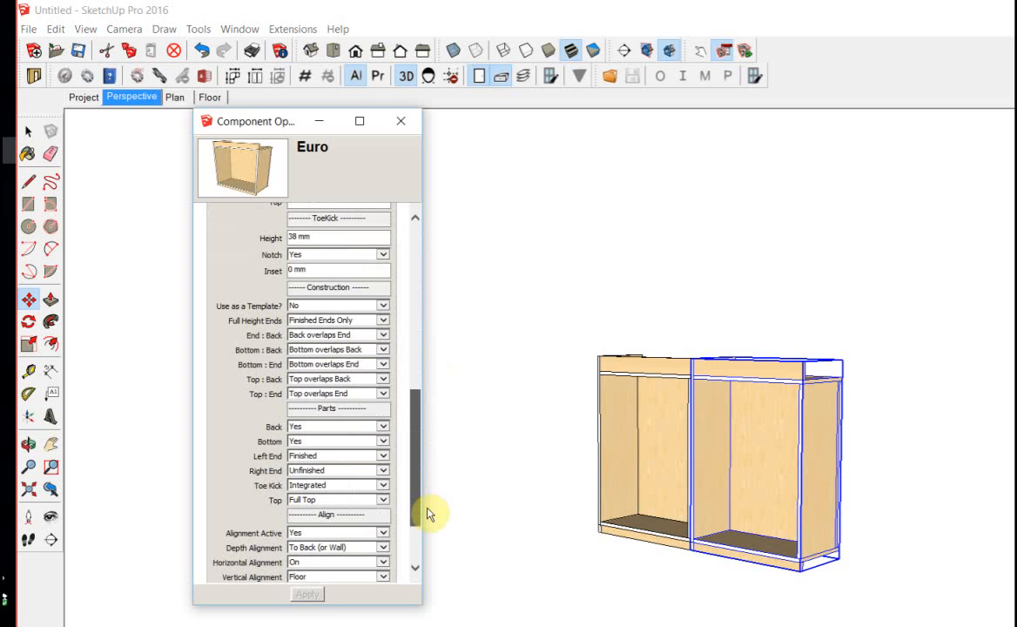
pyautogui.click(306, 456)
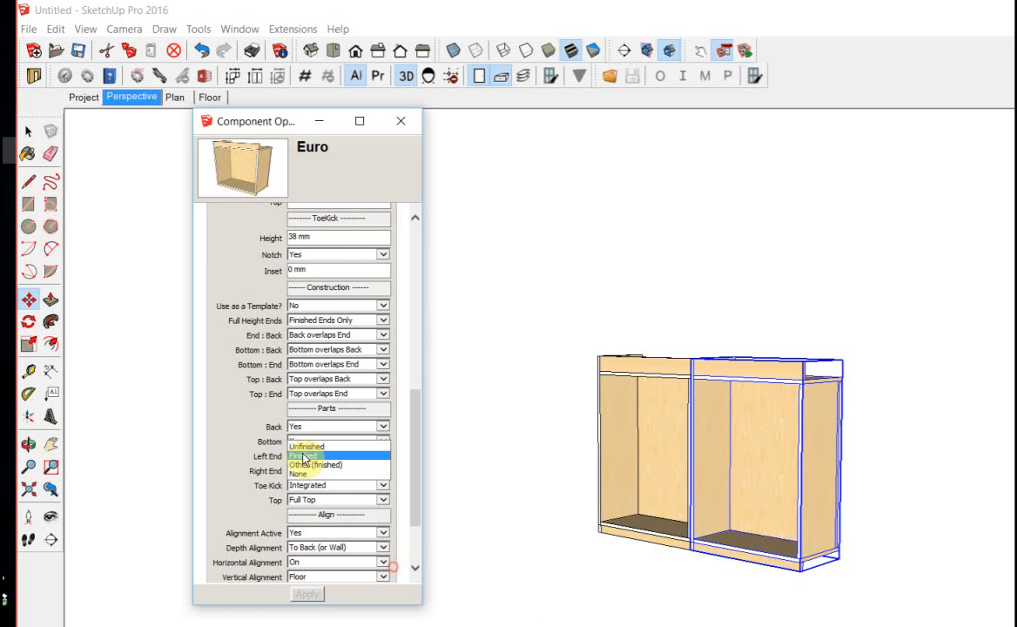
pyautogui.click(306, 446)
pyautogui.click(306, 470)
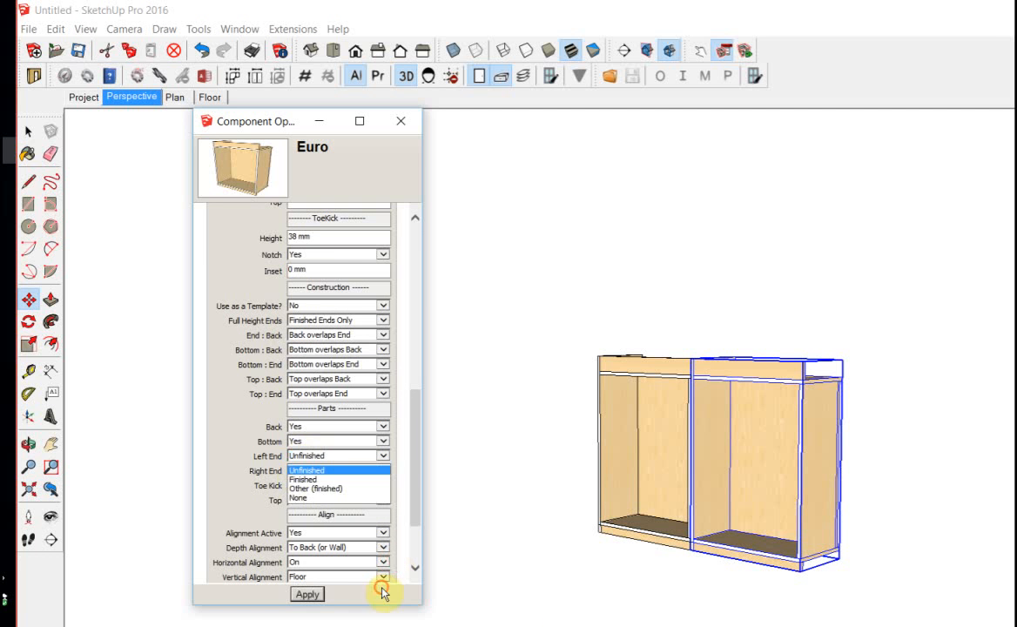
pyautogui.click(297, 481)
pyautogui.click(307, 594)
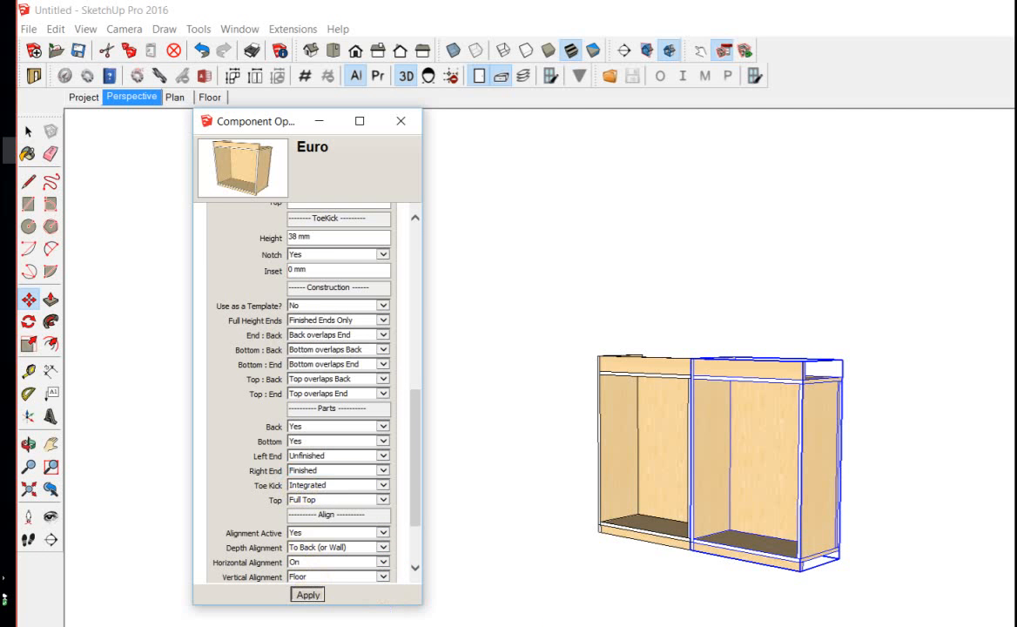
pyautogui.moveTo(950, 335); pyautogui.dragTo(566, 443, button='middle')
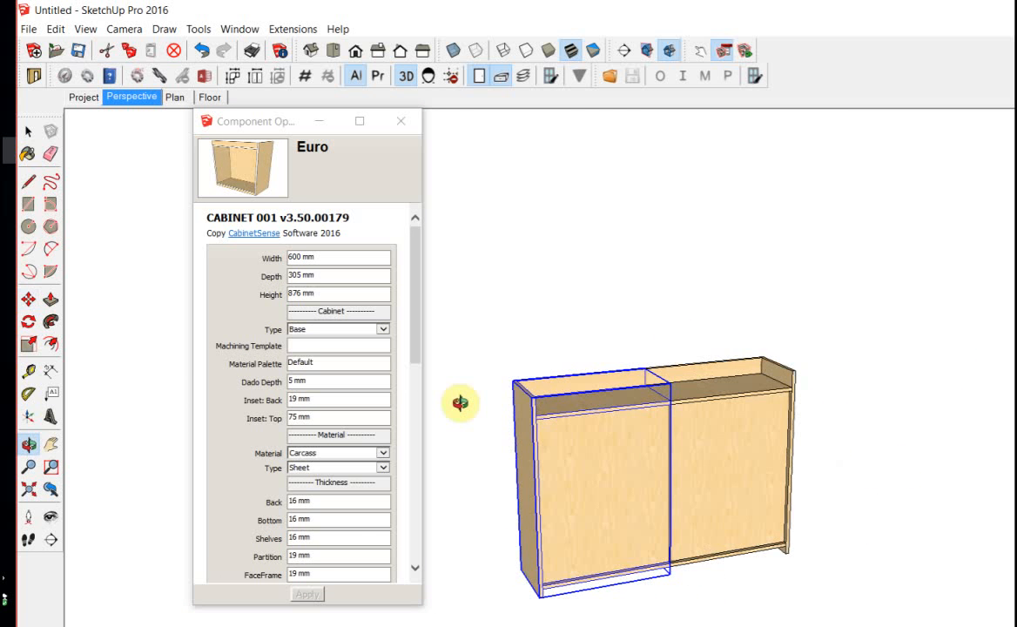
pyautogui.moveTo(460, 402); pyautogui.dragTo(762, 451, button='middle')
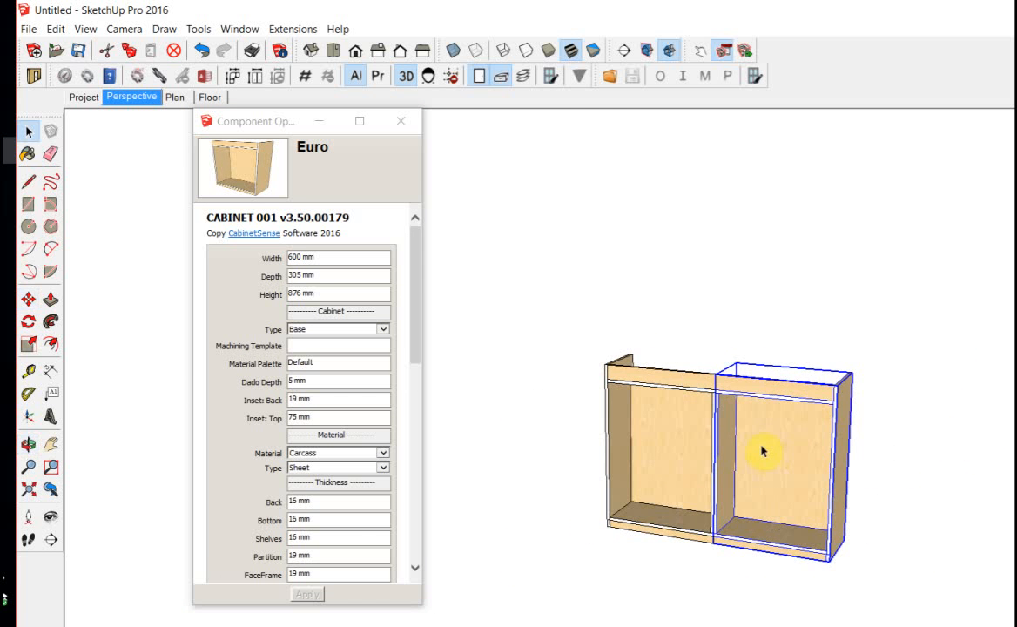
# Copy the second cabinet along the red axis to add a third cabinet flush at the end of the row.
pyautogui.click(763, 442)
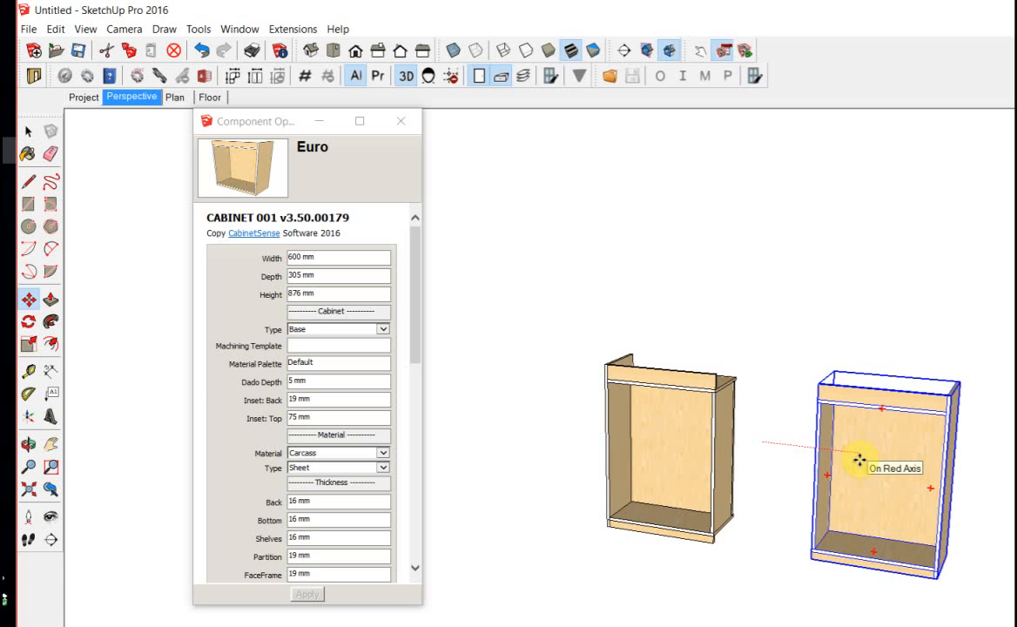
pyautogui.press('ctrl')
pyautogui.click(840, 450)
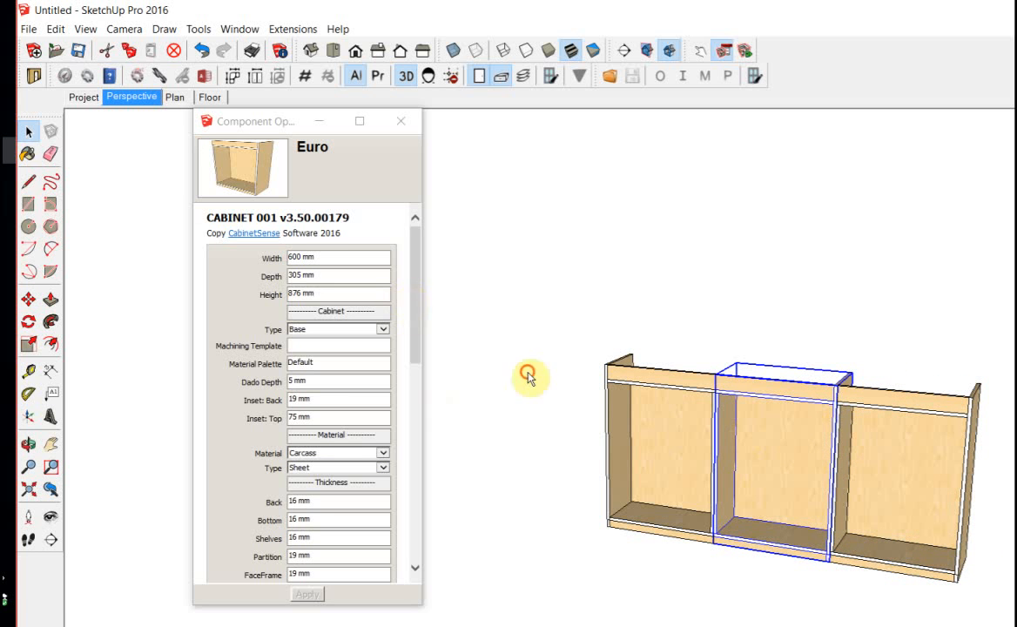
# Set the middle cabinet's Right End to Unfinished, apply the change, deselect it and inspect the row from behind.
pyautogui.click(419, 418)
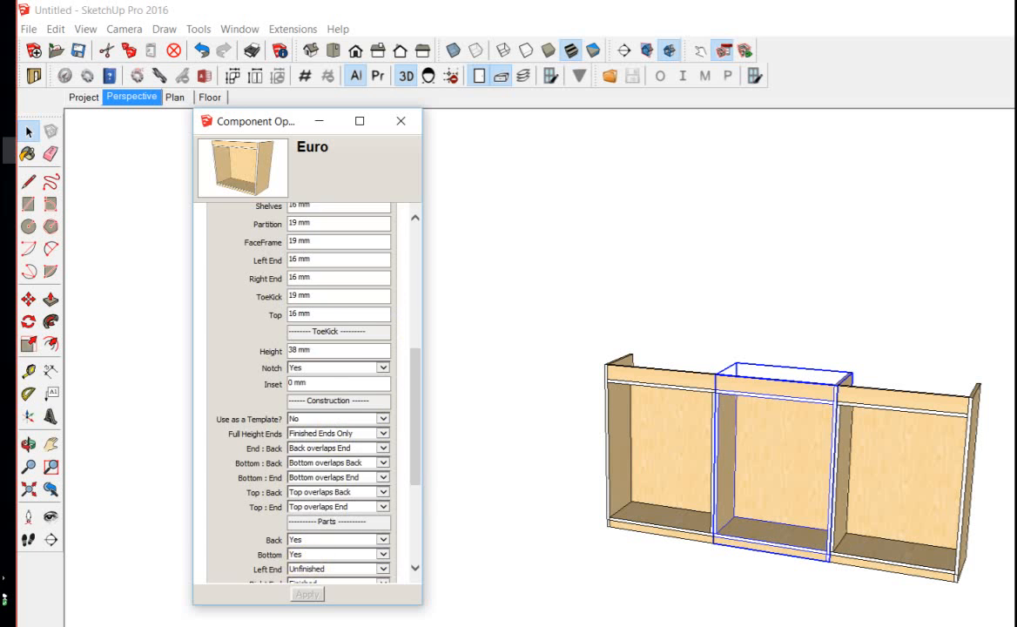
pyautogui.scroll(-3, 306, 517)
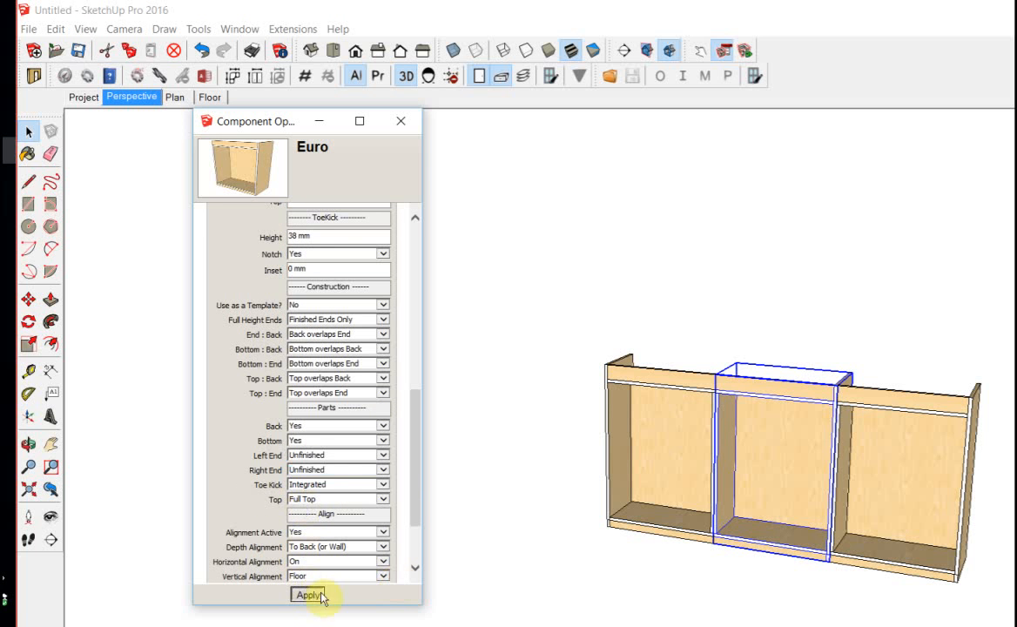
pyautogui.moveTo(524, 543); pyautogui.dragTo(675, 306, button='middle')
pyautogui.click(663, 304)
pyautogui.moveTo(567, 396); pyautogui.dragTo(791, 406, button='middle')
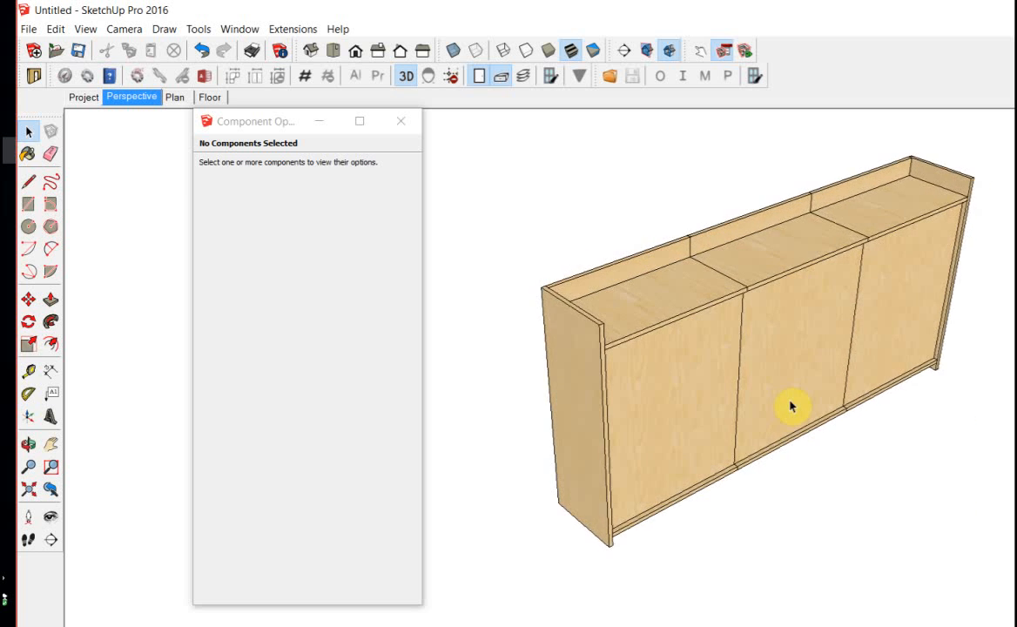